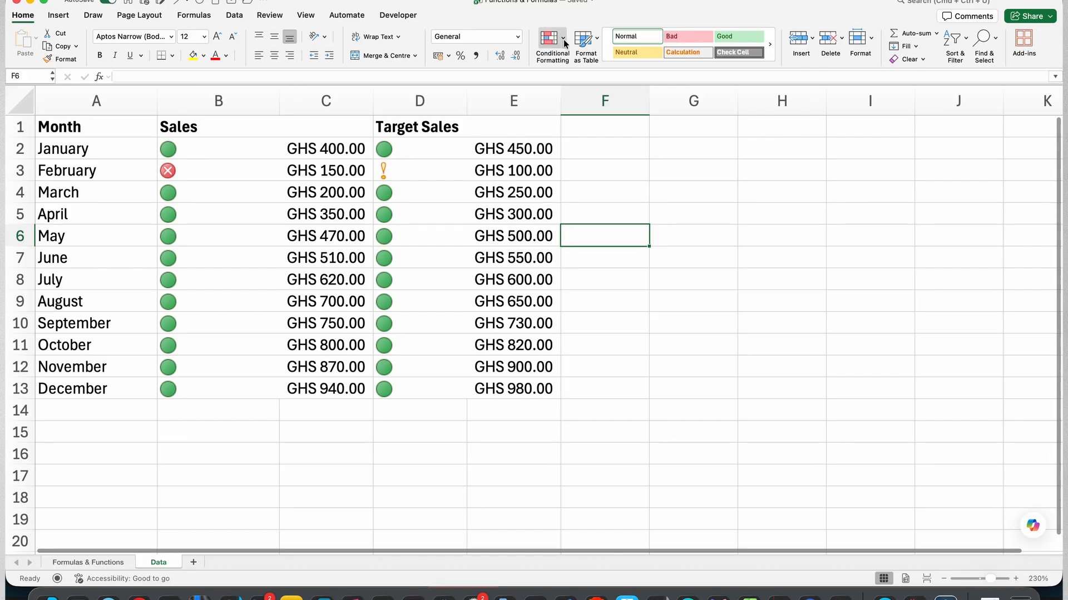
click(563, 39)
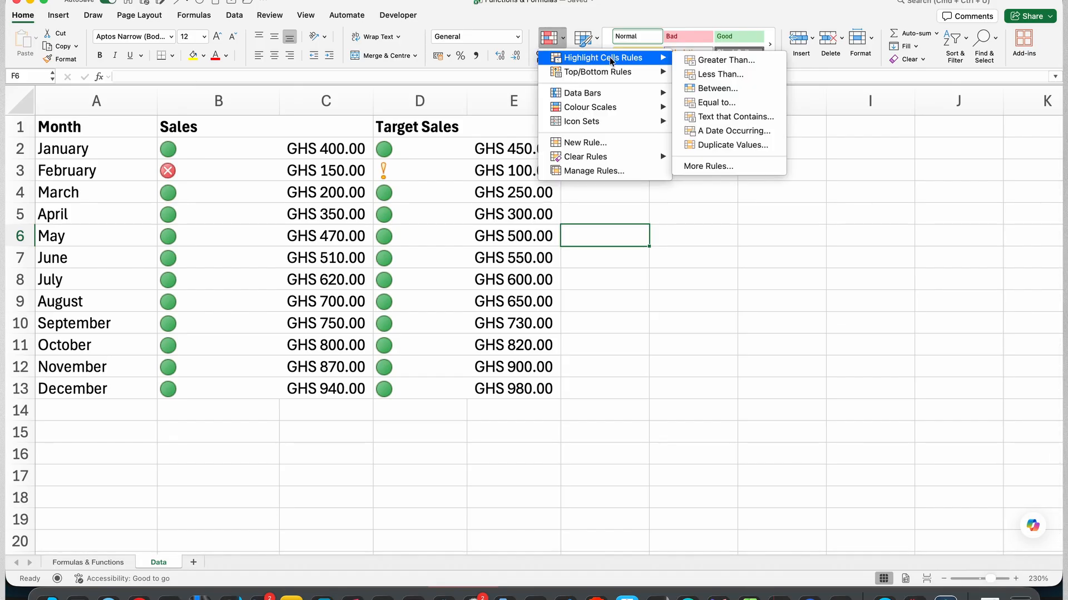
mouse_move(662, 77)
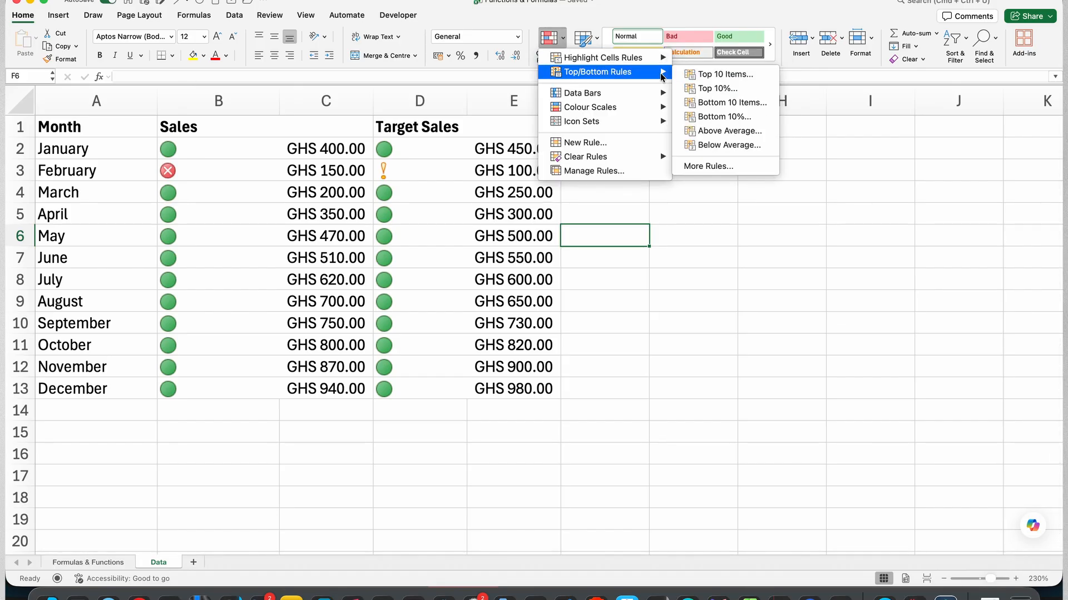
mouse_move(663, 96)
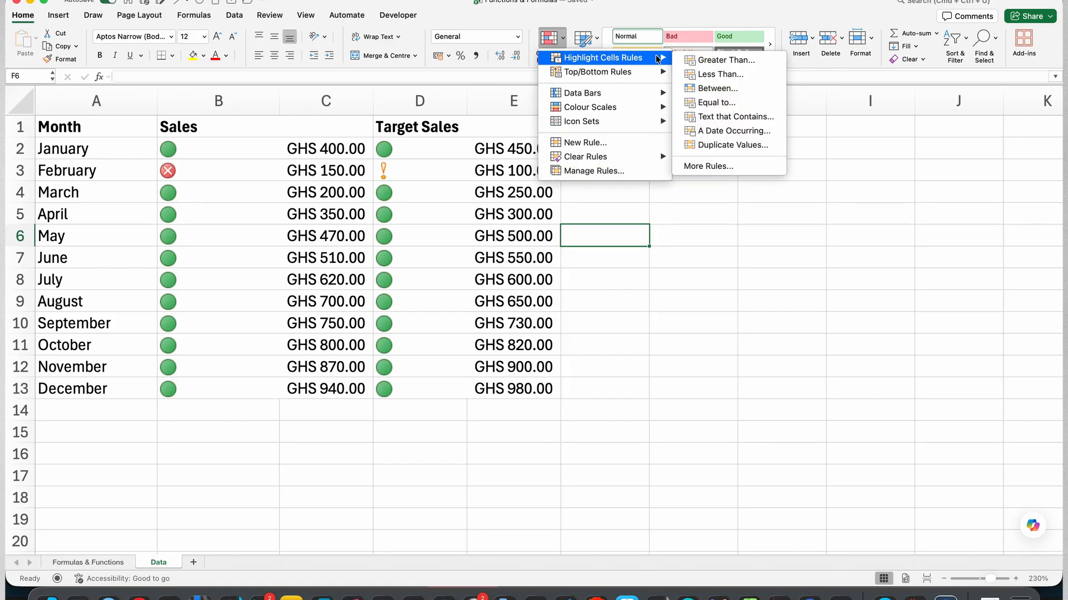
click(712, 89)
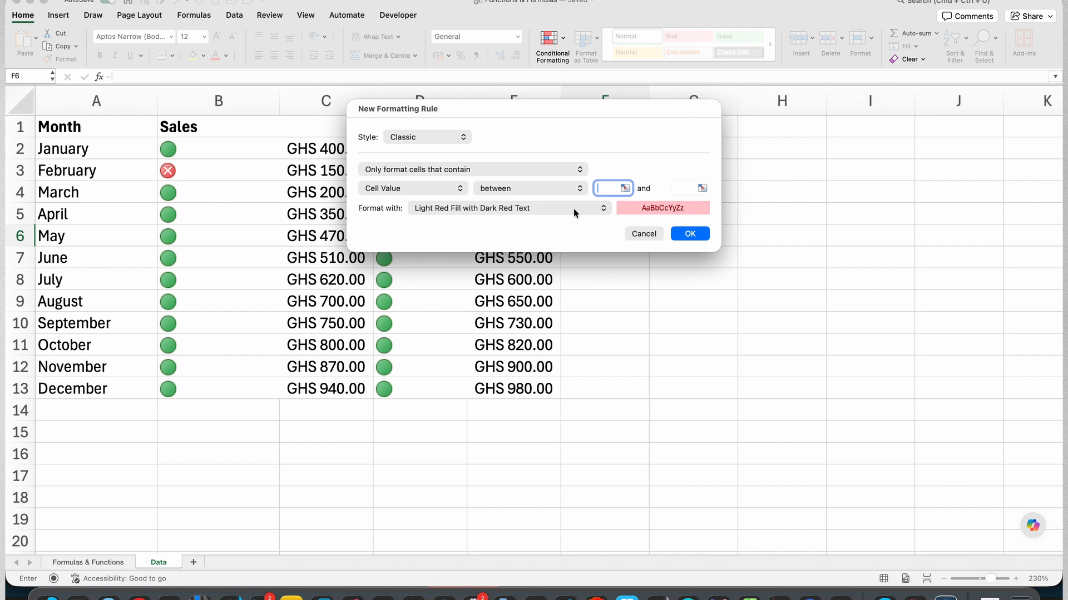
click(574, 209)
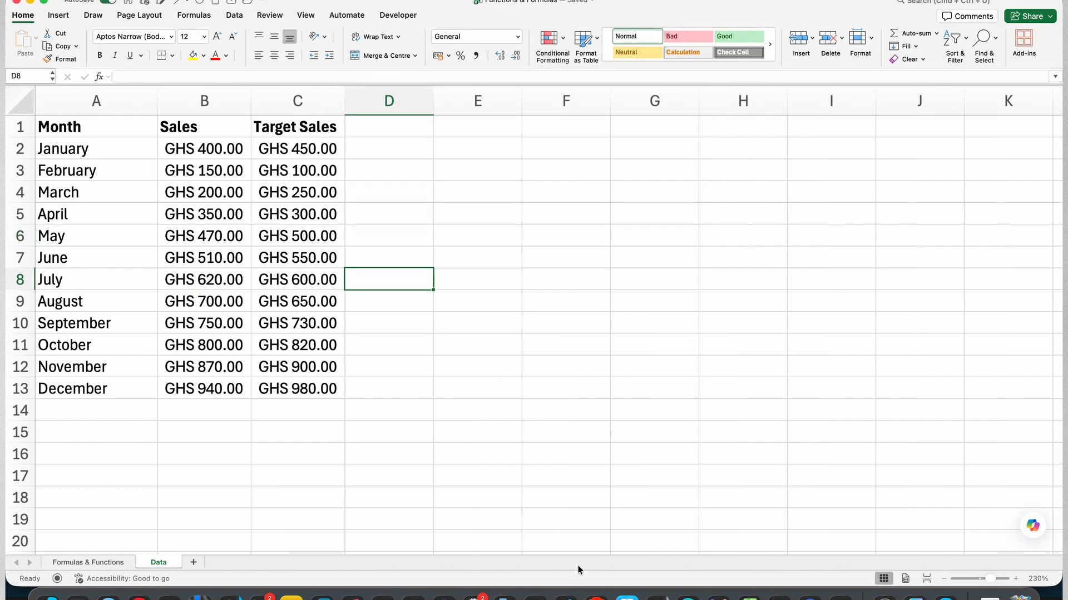
click(459, 245)
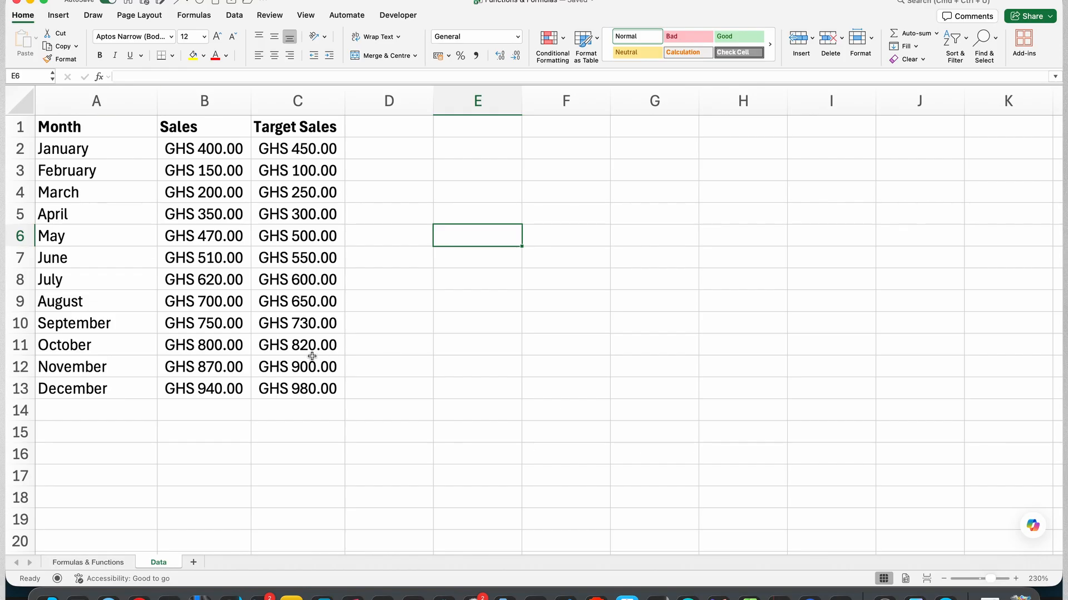
Look through the conditional formatting rule categories, including highlight cells, top/bottom, data bars and colour scales.
click(22, 19)
click(21, 19)
click(564, 37)
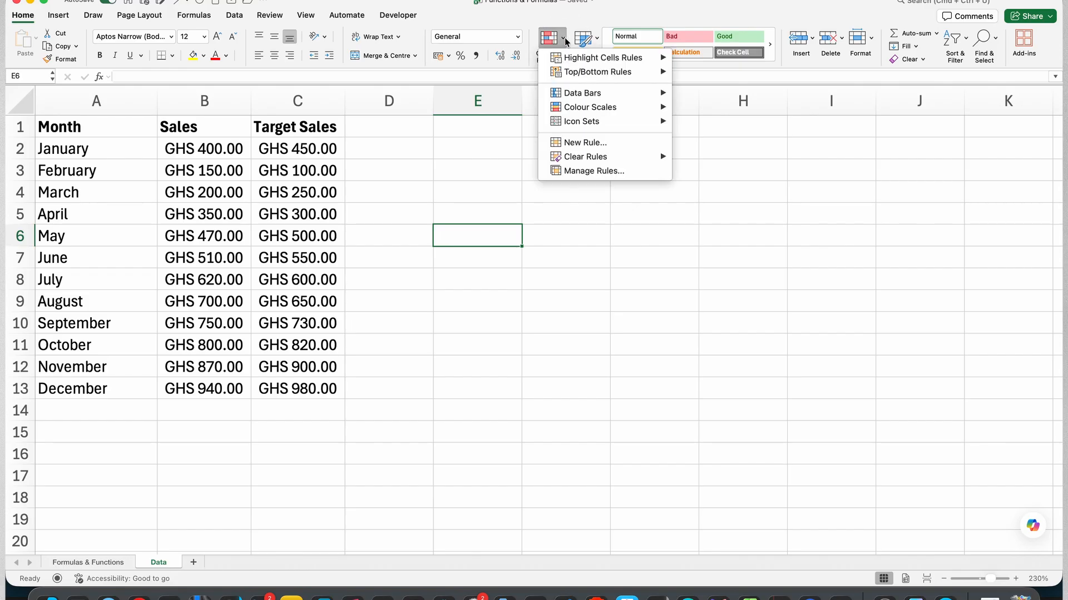
mouse_move(578, 63)
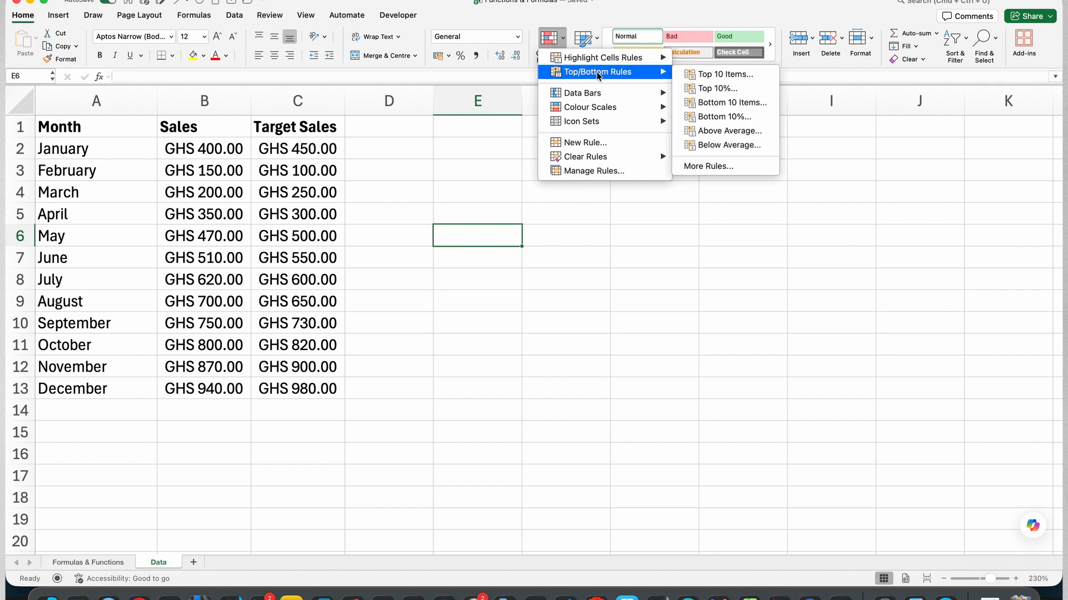
mouse_move(591, 94)
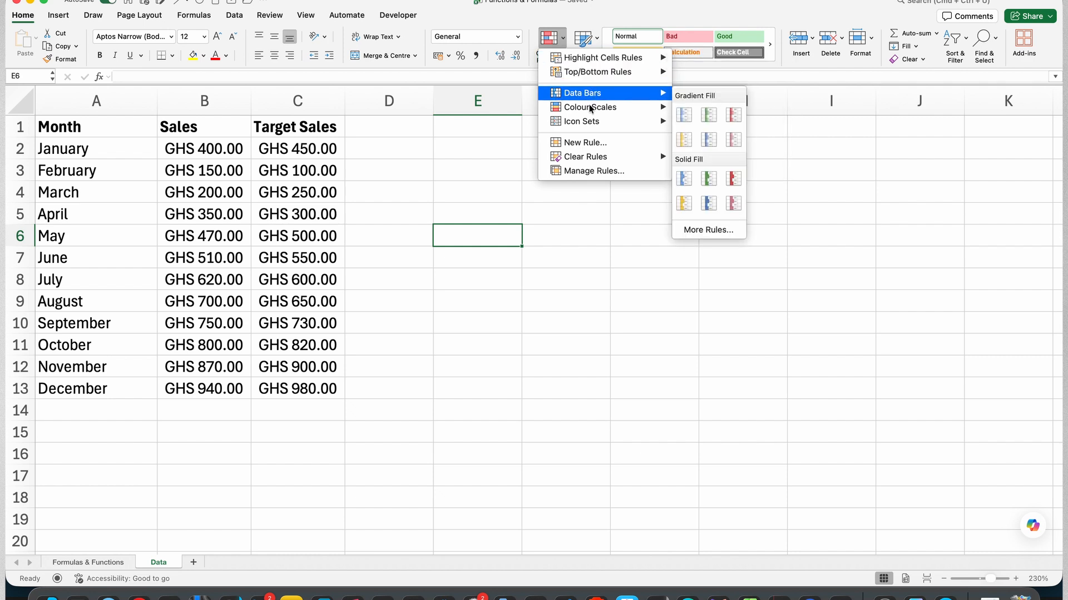
mouse_move(588, 123)
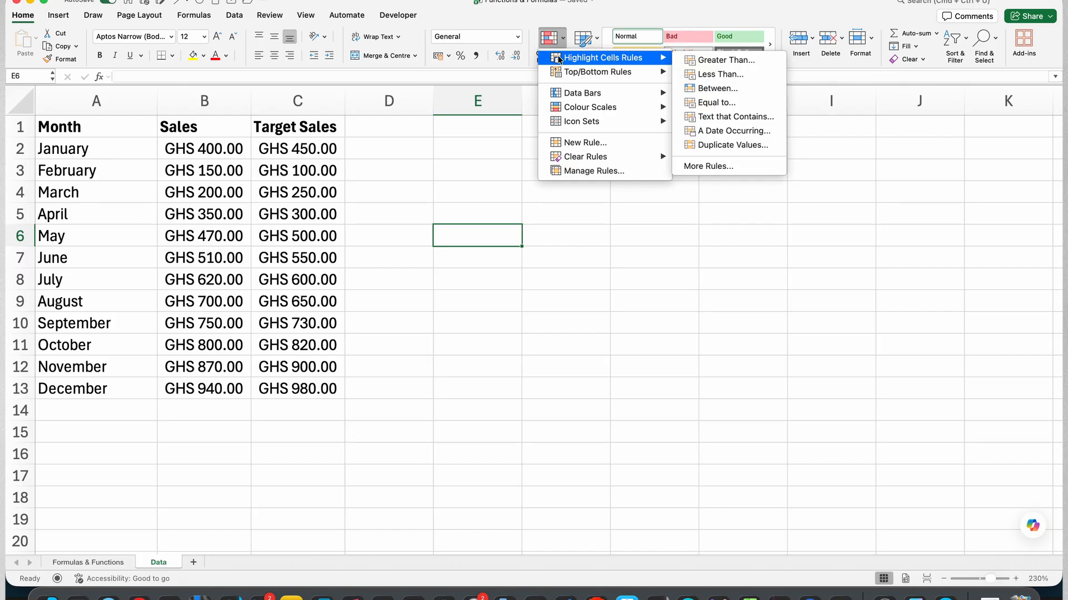
click(204, 108)
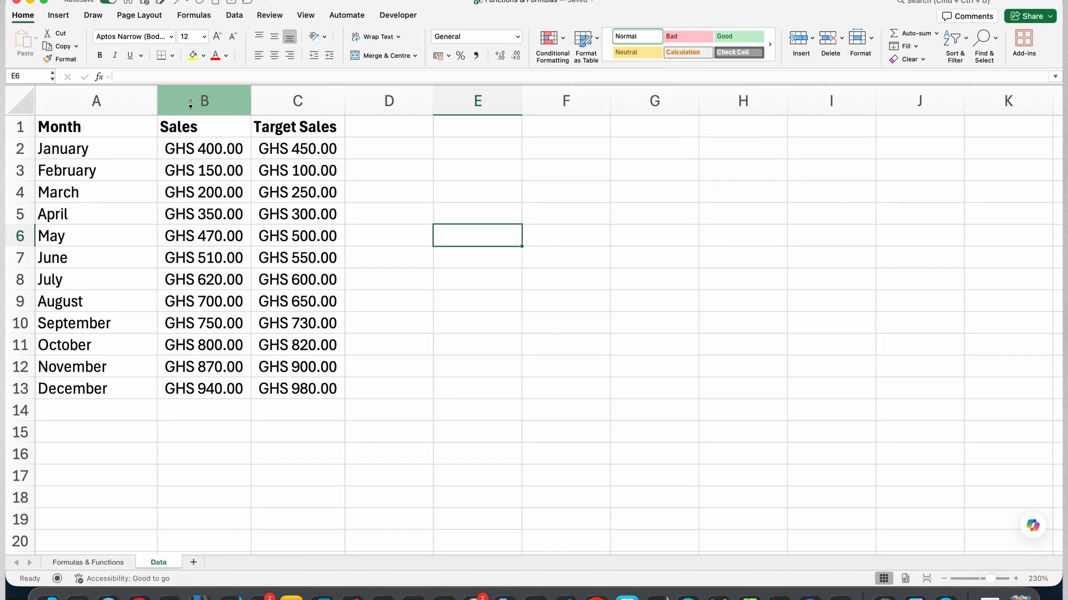
click(194, 100)
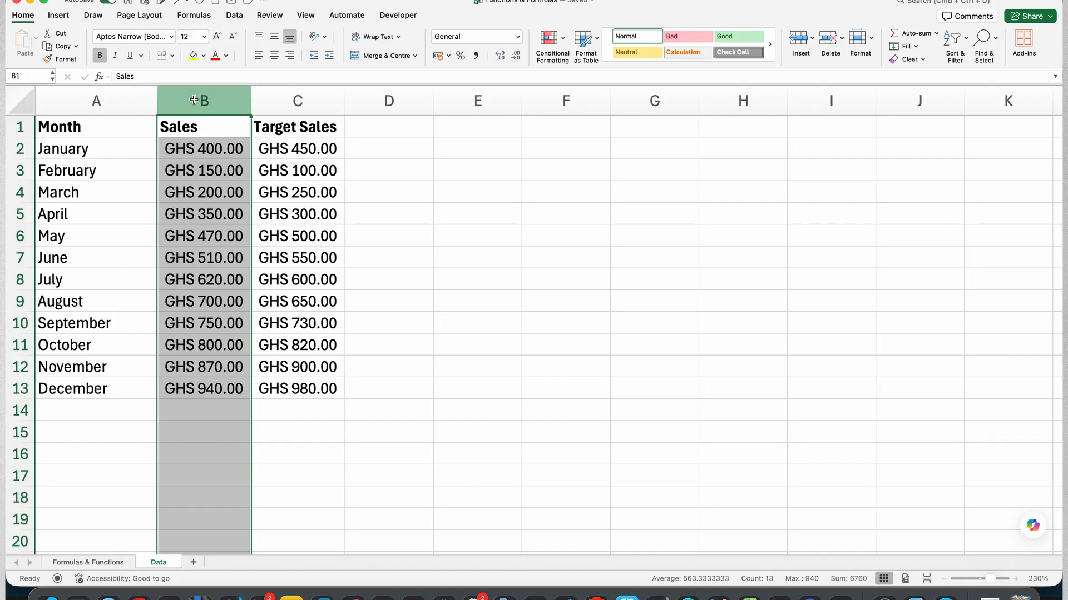
click(327, 228)
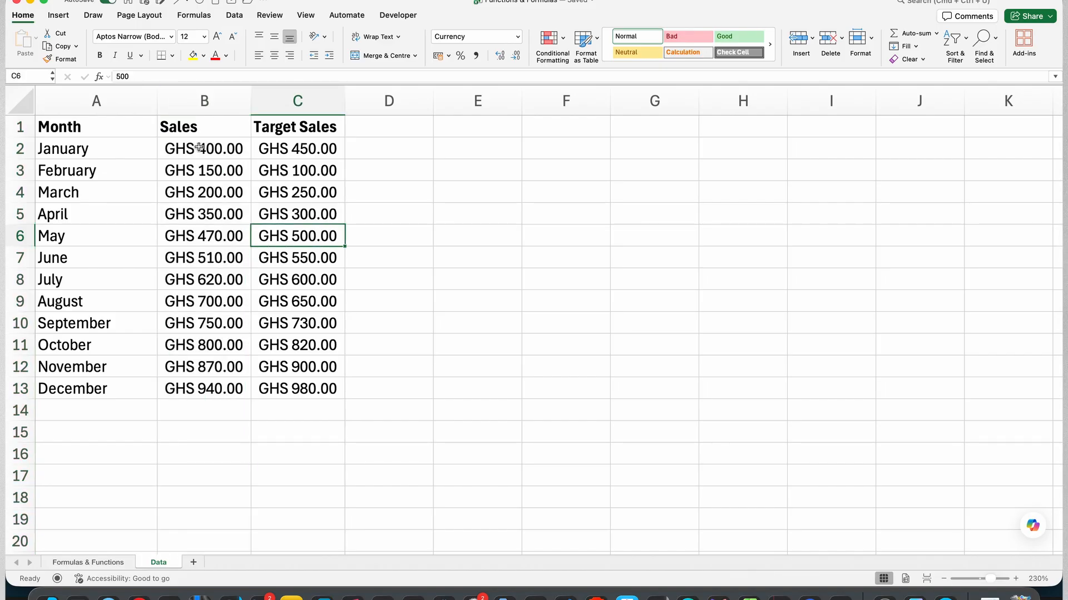
Create a Greater Than highlight rule for the sales and target sales values in B2:C13 with a threshold of 700.
drag(192, 148, 295, 389)
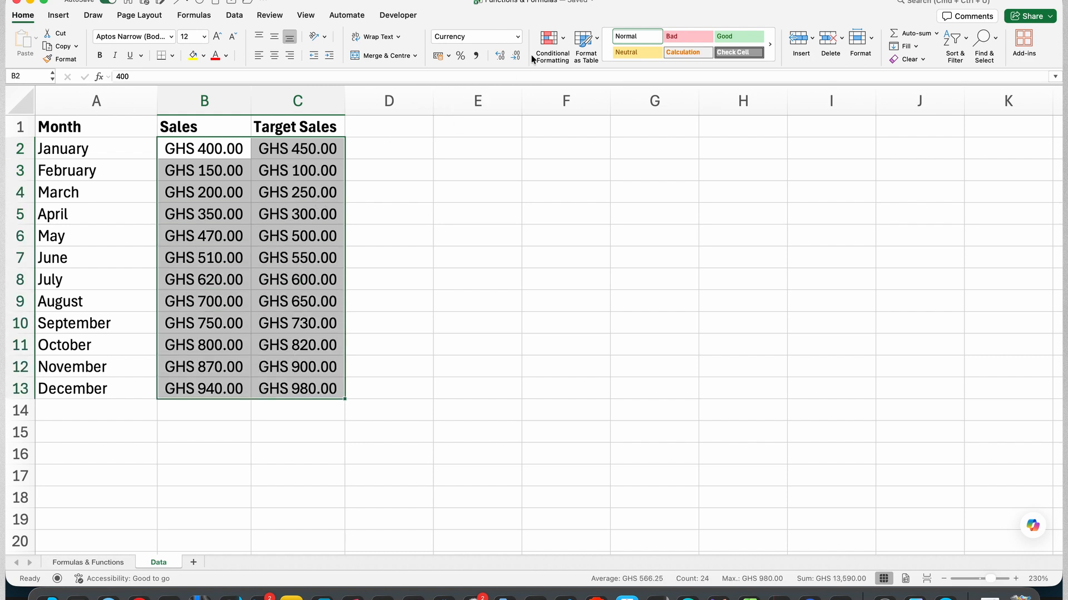
click(563, 42)
mouse_move(649, 60)
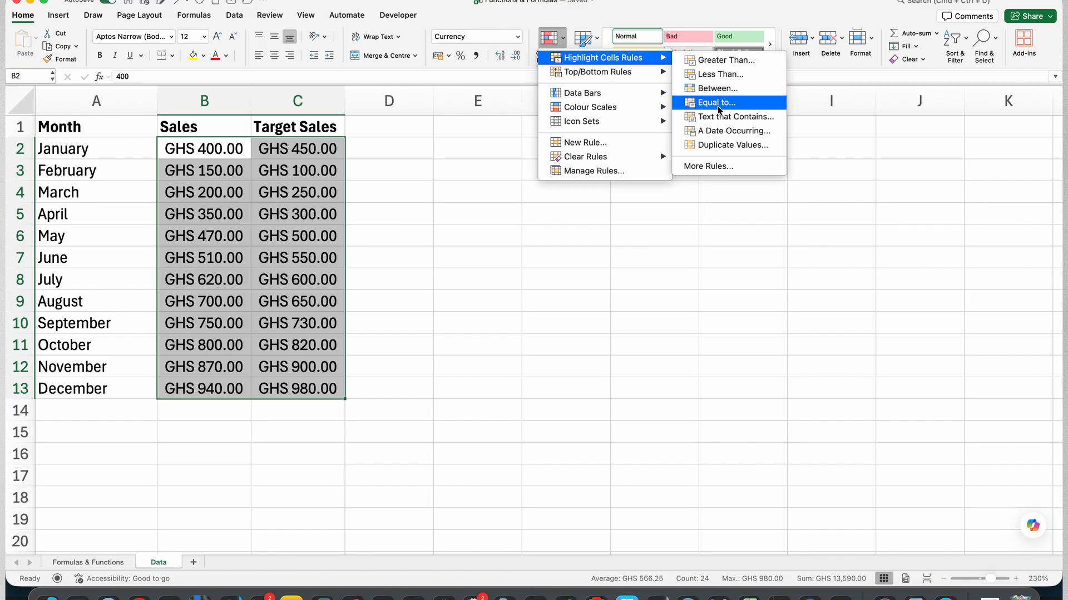
click(729, 63)
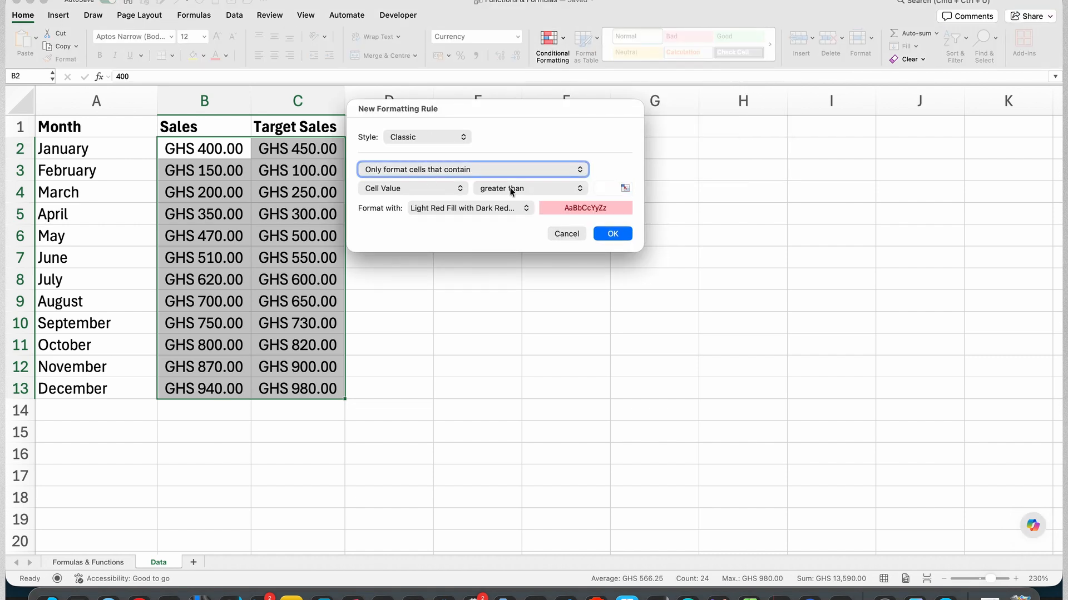
click(558, 190)
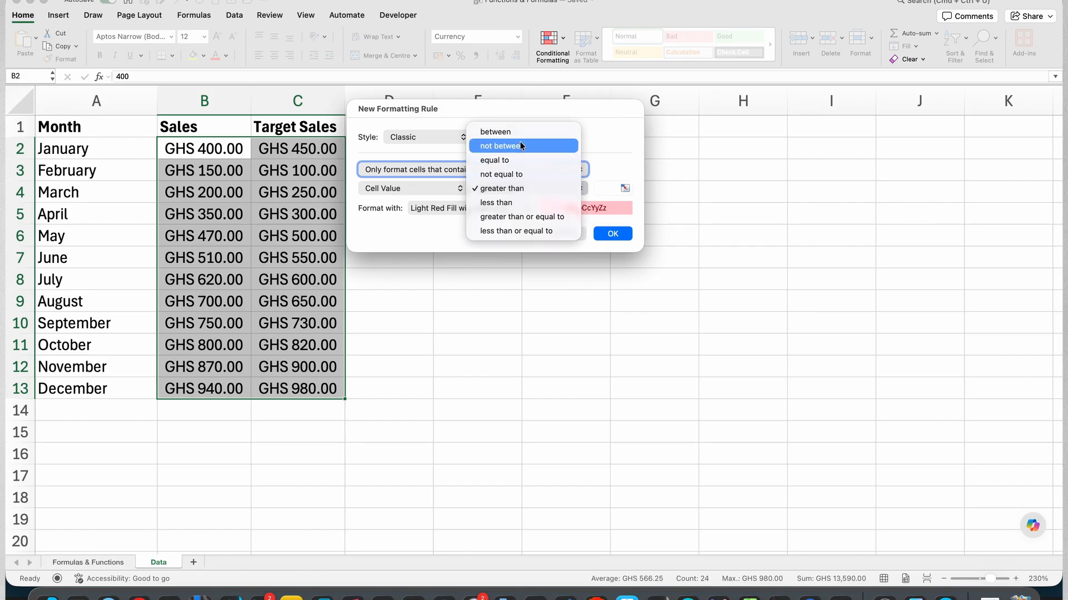
click(527, 189)
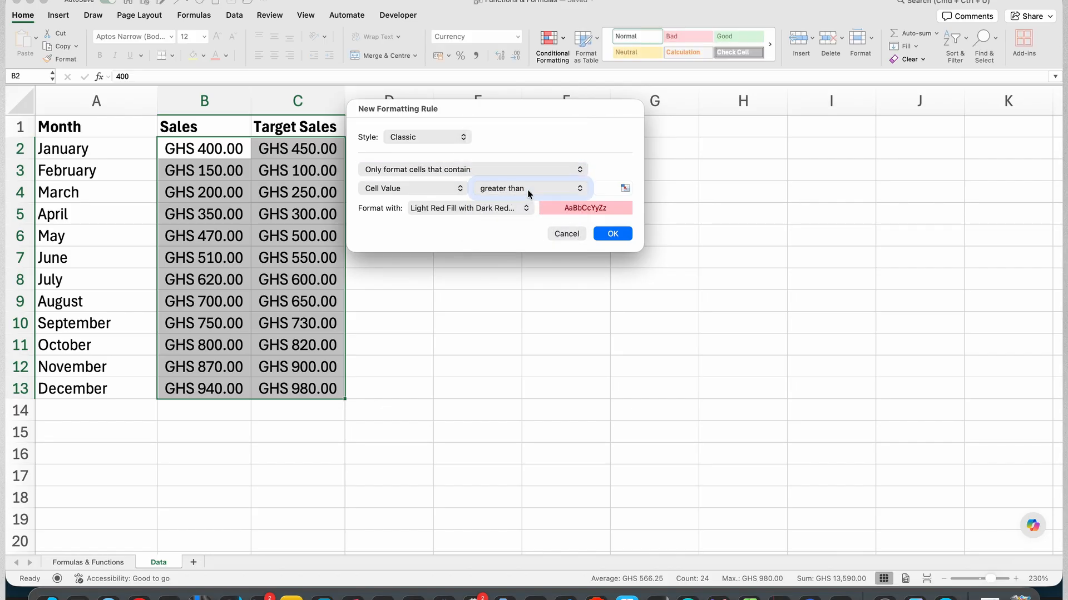
click(604, 188)
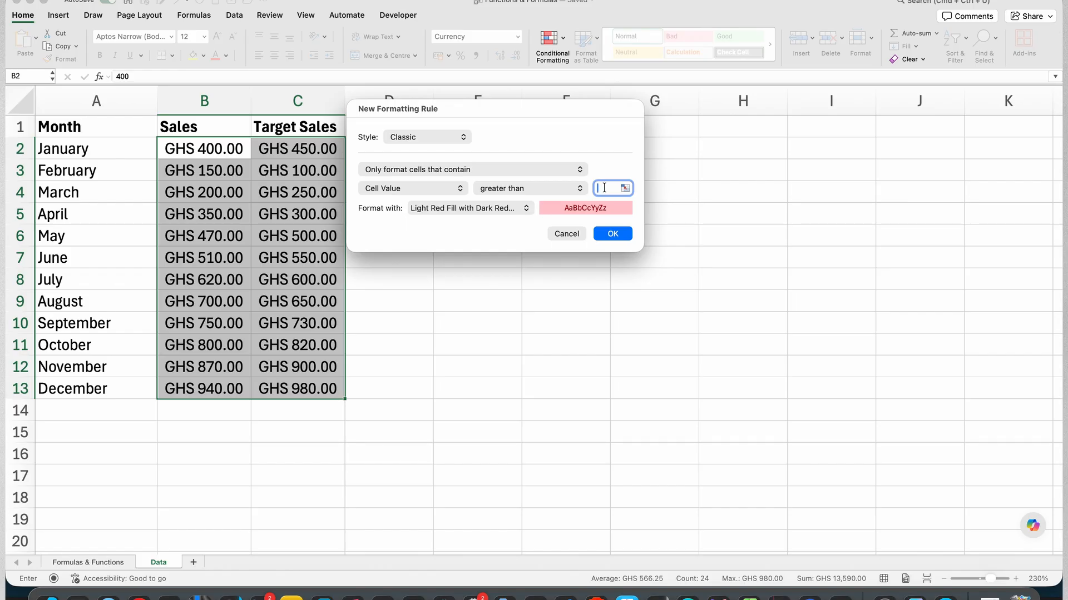
text(700)
Set the rule's format to Light Red Fill and apply it to the sales data.
click(503, 208)
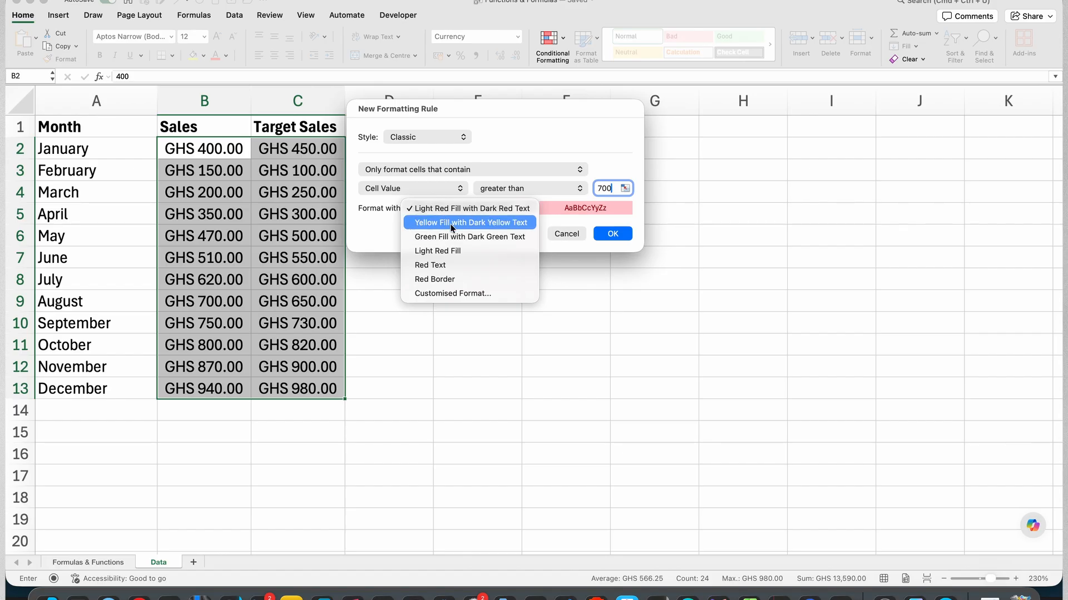
click(482, 223)
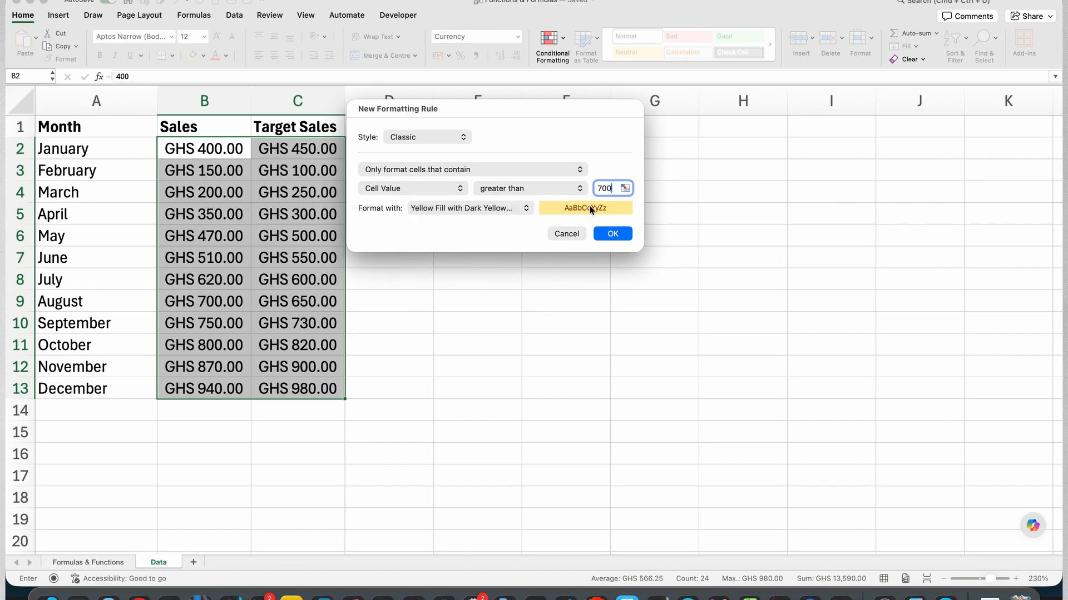
click(522, 209)
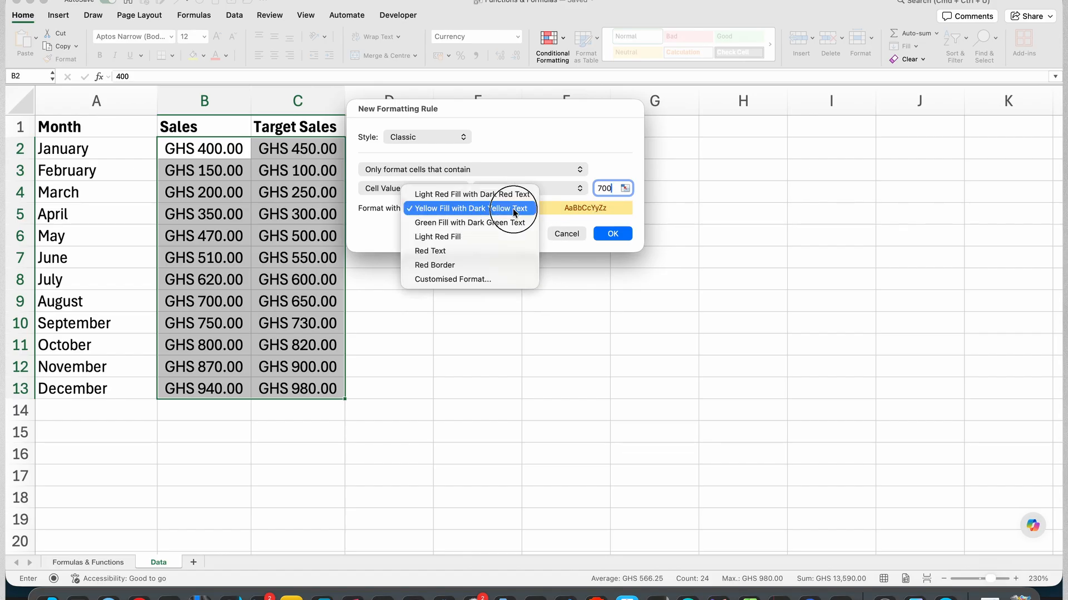
click(468, 232)
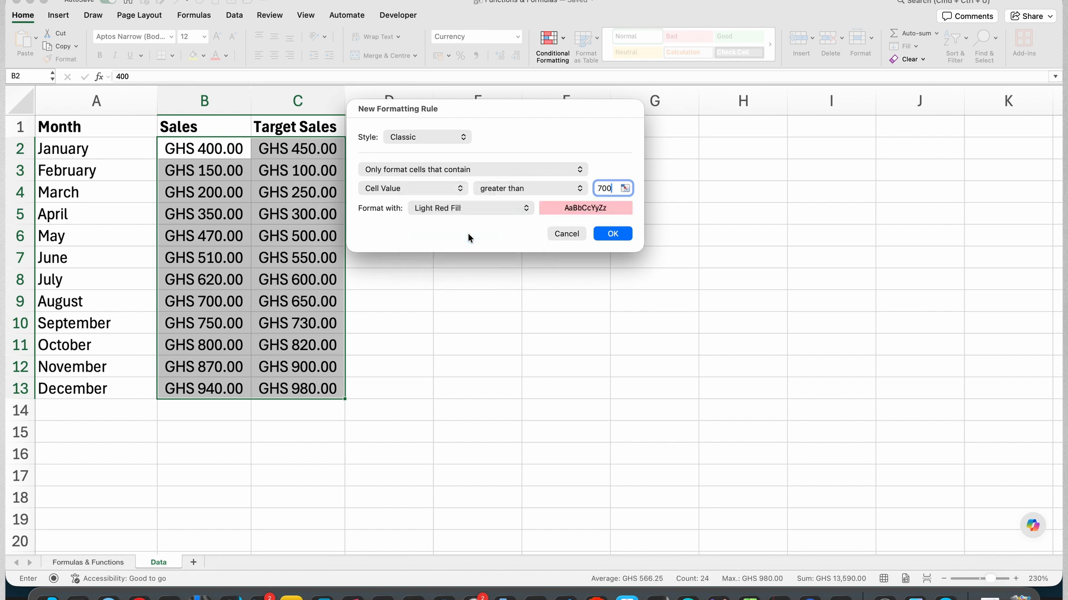
click(613, 233)
click(331, 286)
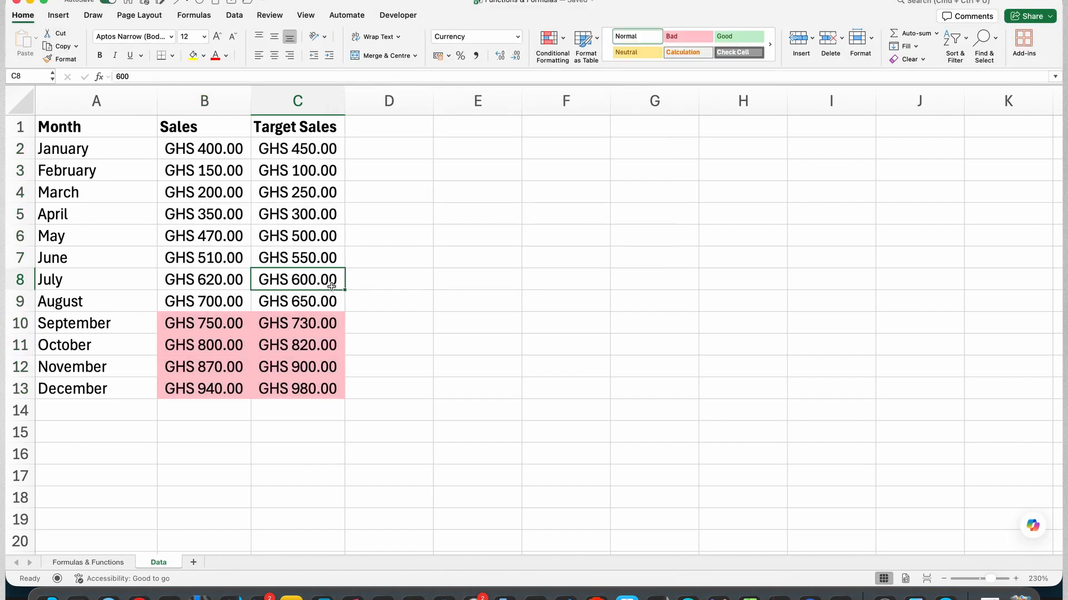
click(215, 325)
drag(243, 328, 308, 388)
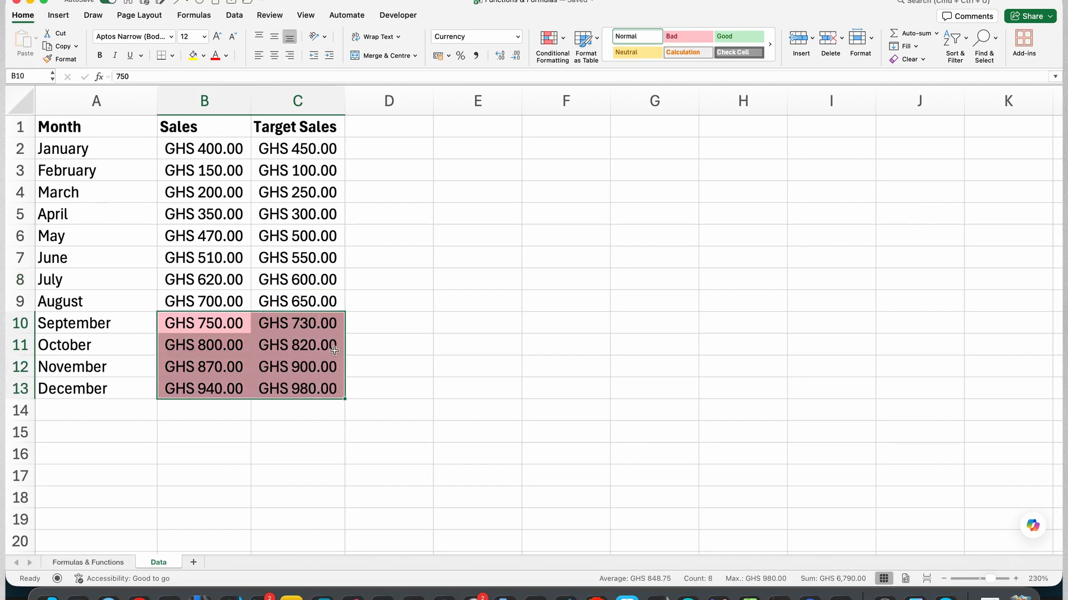
click(351, 346)
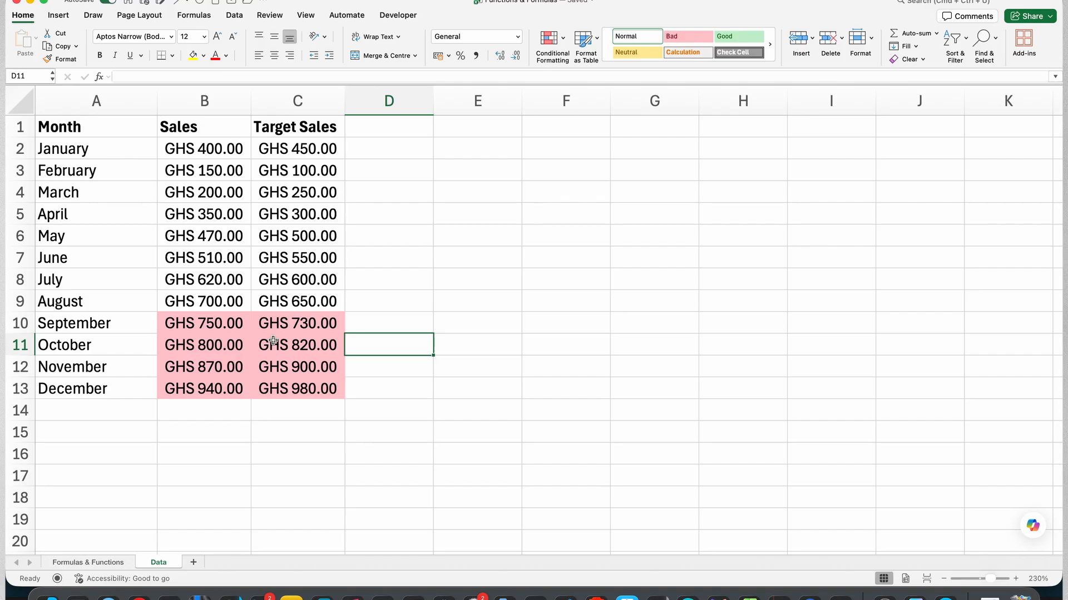
click(562, 38)
mouse_move(663, 51)
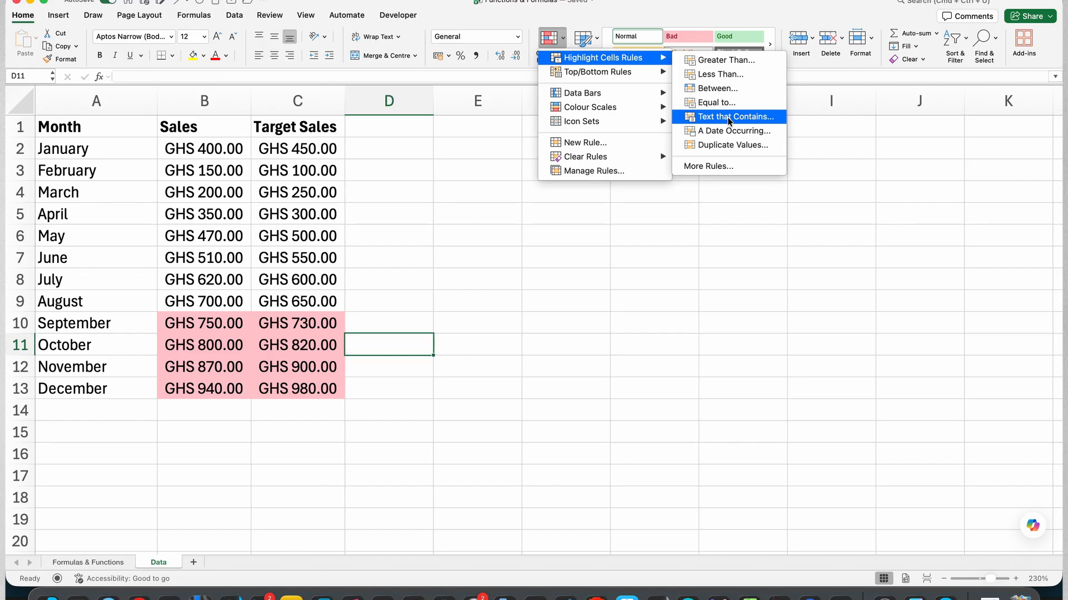
mouse_move(622, 77)
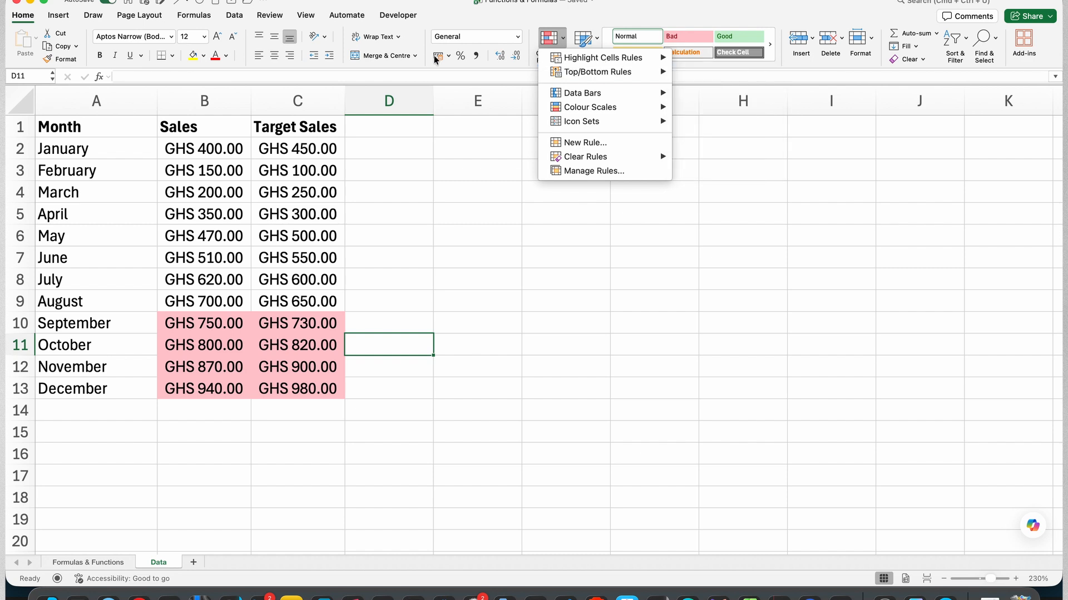
click(163, 146)
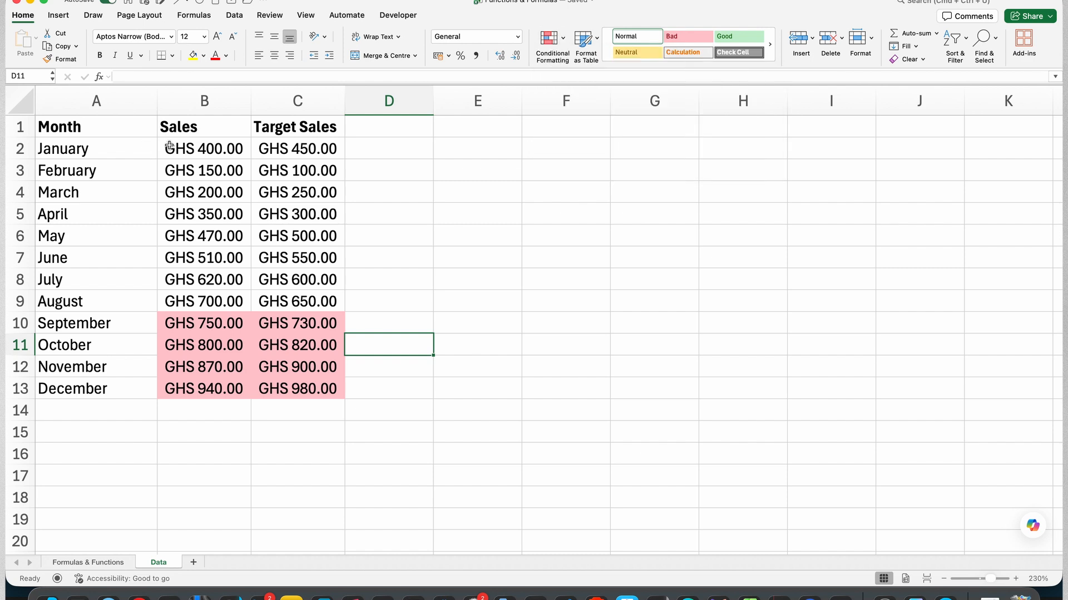
Start a Top 10 Items conditional formatting rule for the January to August sales and target sales in B2:C9.
drag(163, 145, 291, 303)
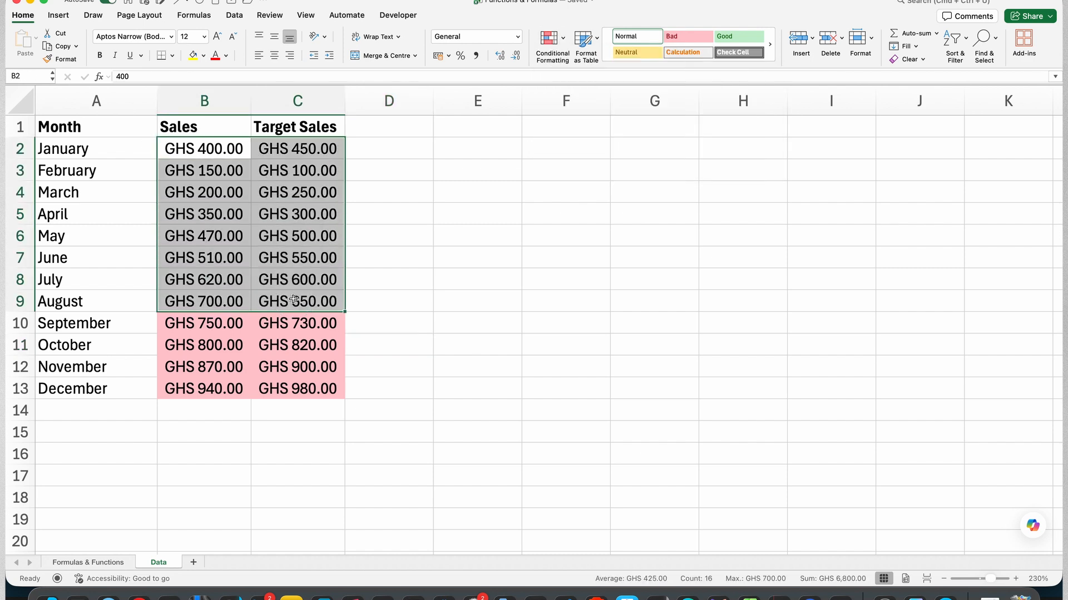
click(565, 38)
mouse_move(617, 71)
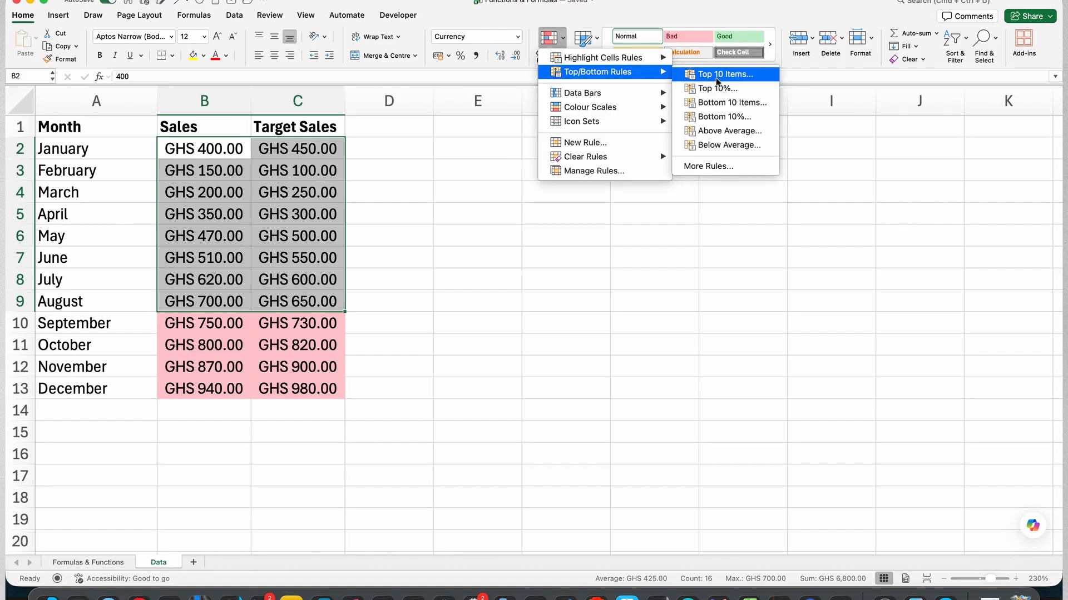
click(729, 78)
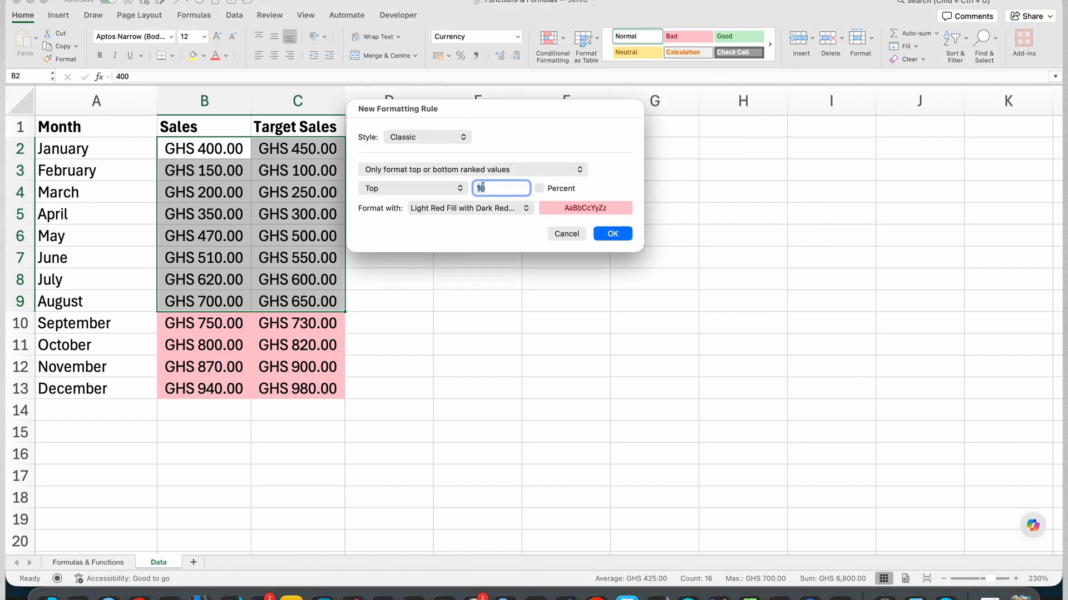
Set the top 10 rule's format to Yellow Fill with Dark Yellow Text and apply it.
click(539, 189)
click(487, 210)
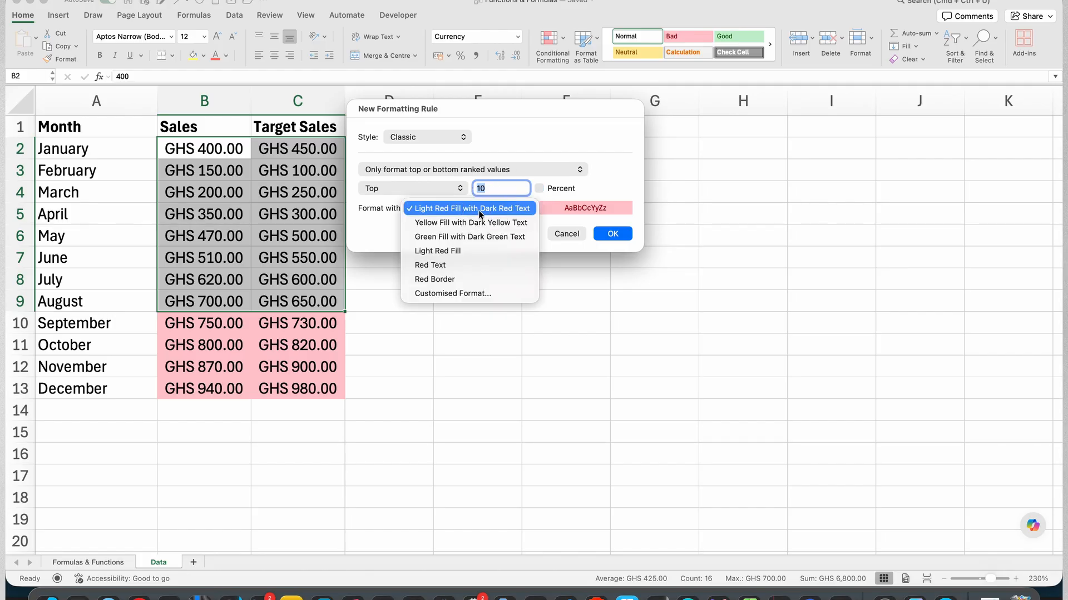
click(439, 265)
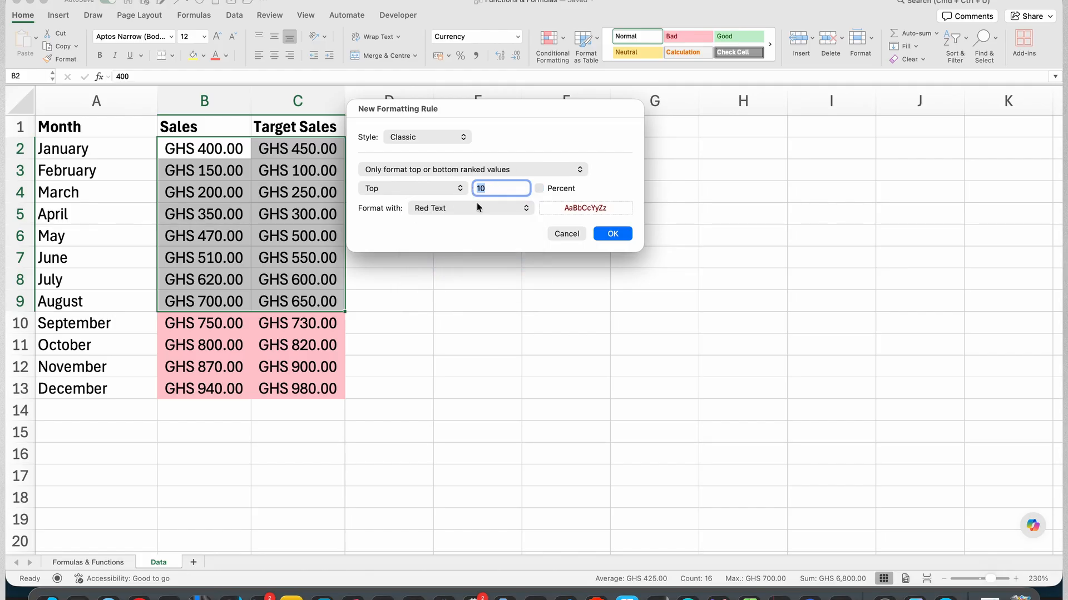
click(495, 208)
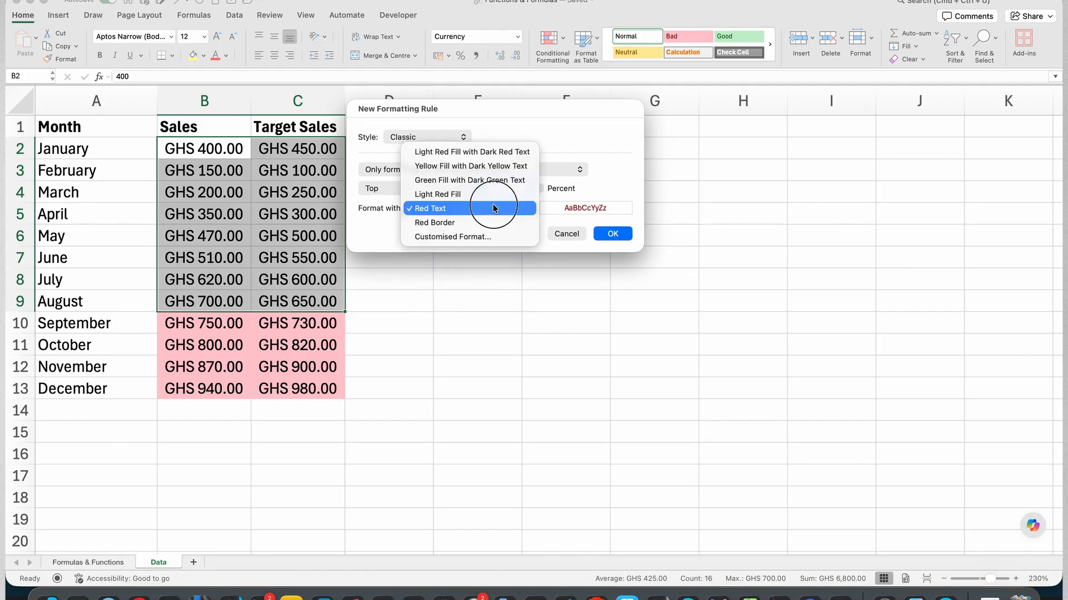
click(459, 166)
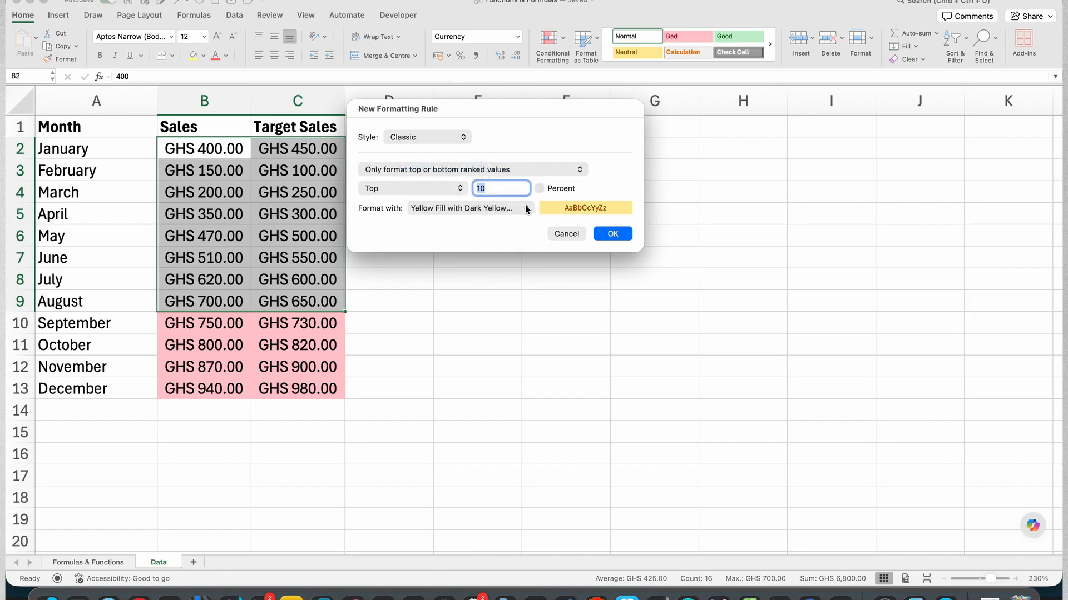
click(612, 233)
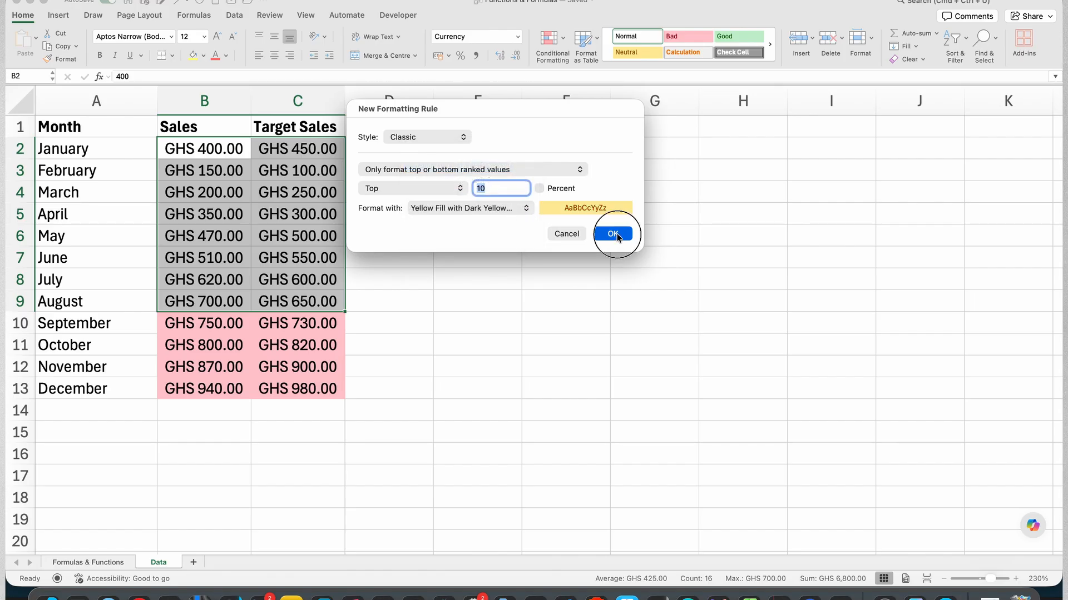
click(371, 239)
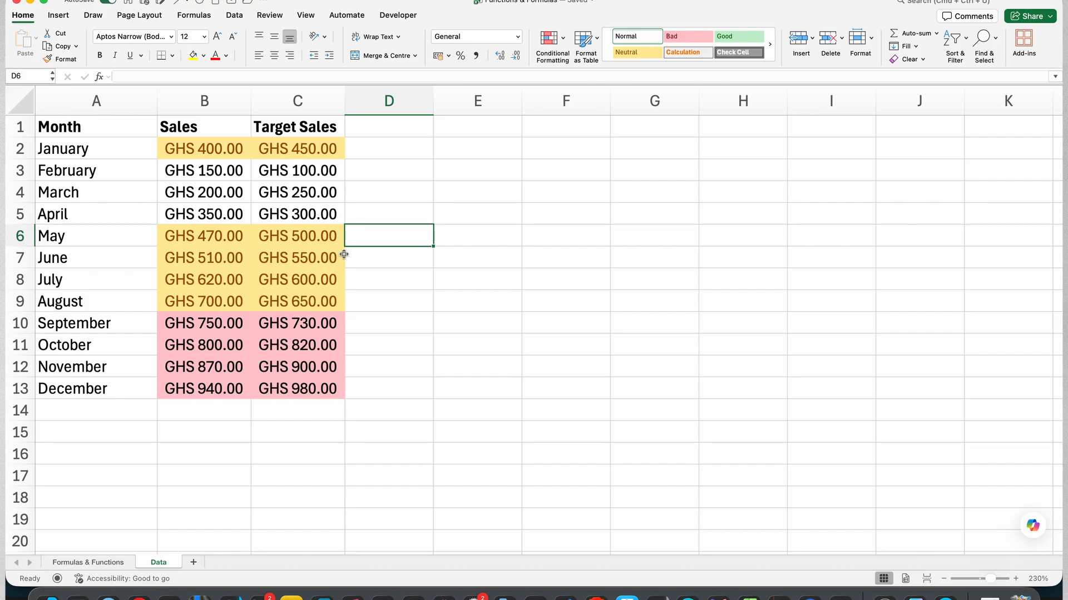
Apply green gradient data bars to the sales and target sales values in B2:C13.
click(315, 271)
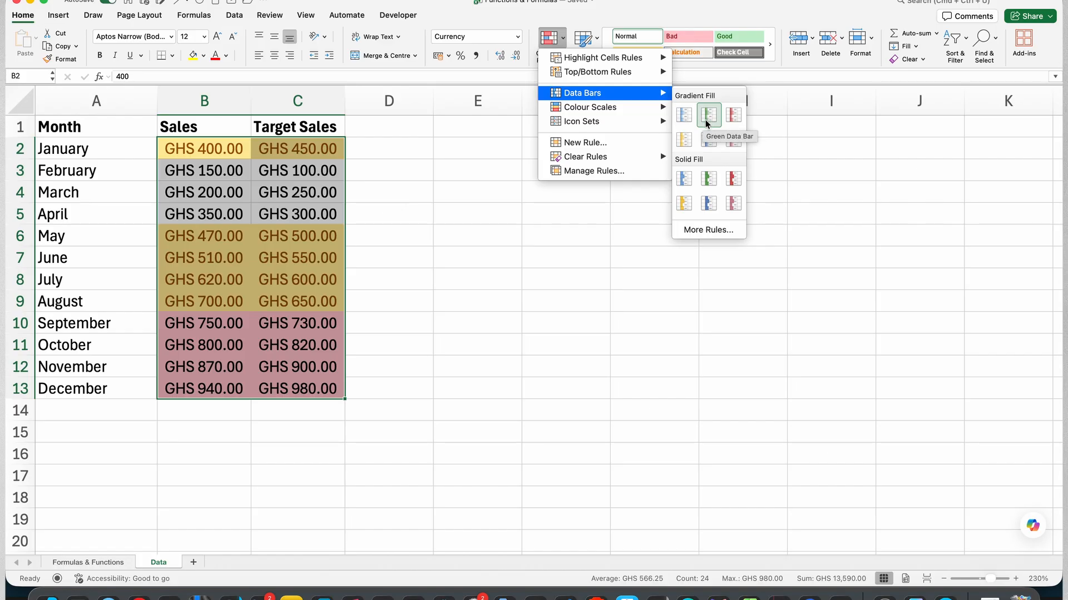
click(709, 118)
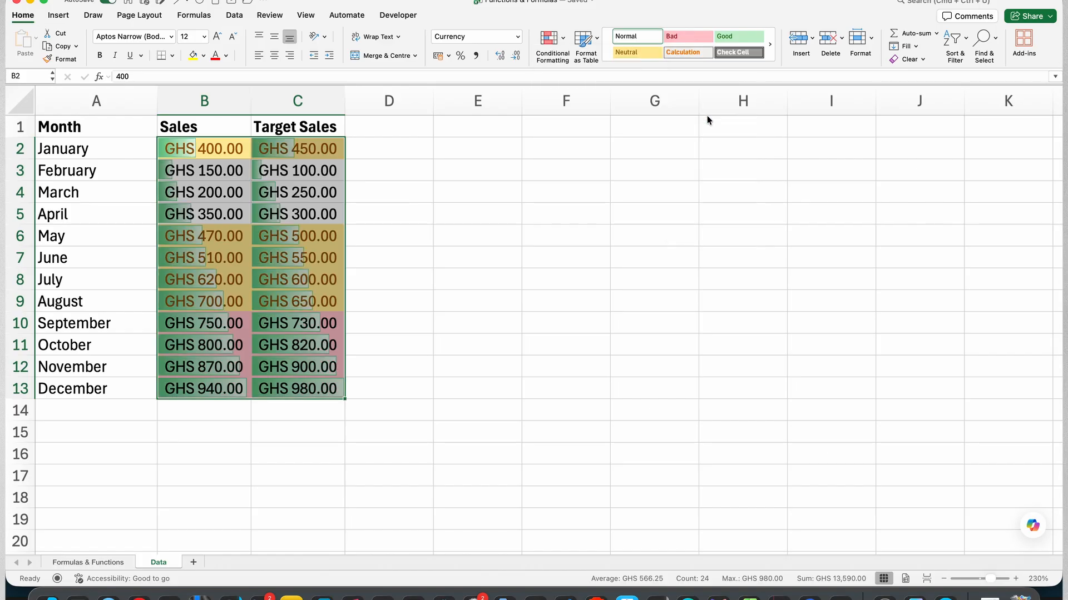
click(403, 240)
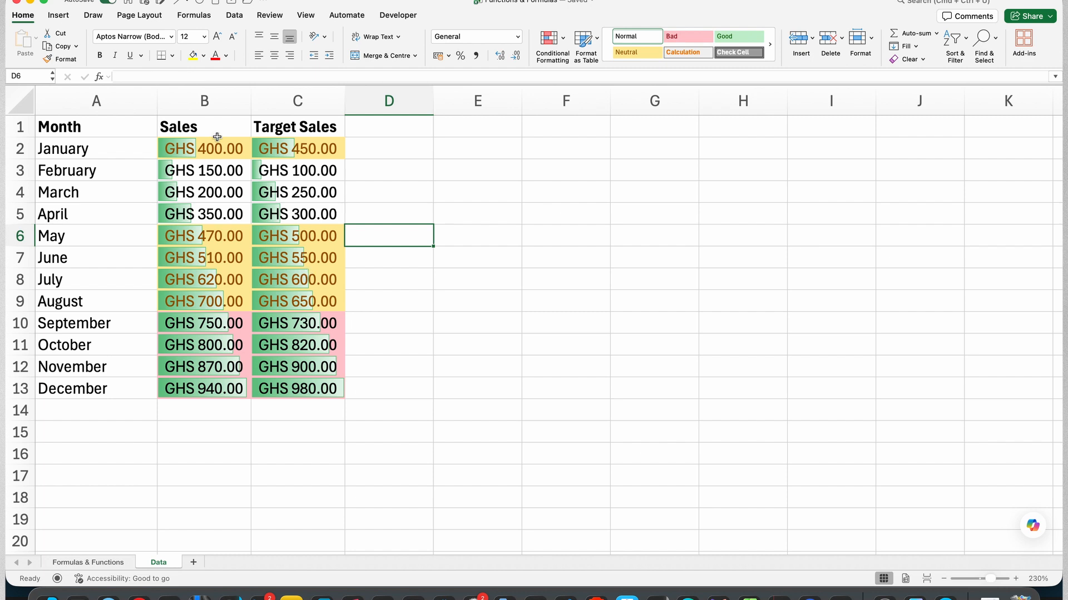
Insert a blank column between the Month and Sales columns.
right_click(202, 101)
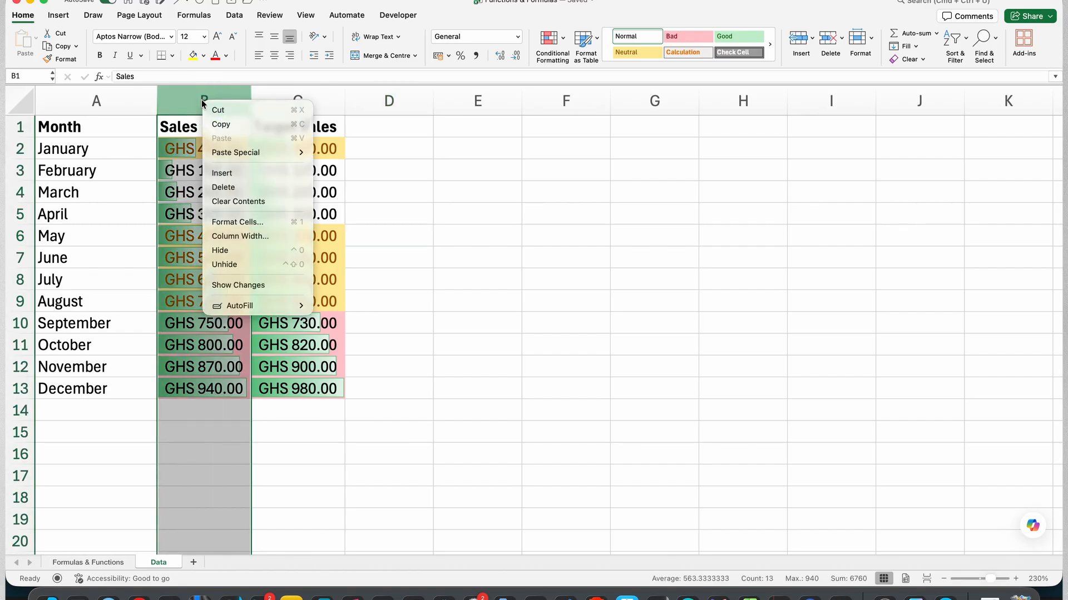
click(222, 172)
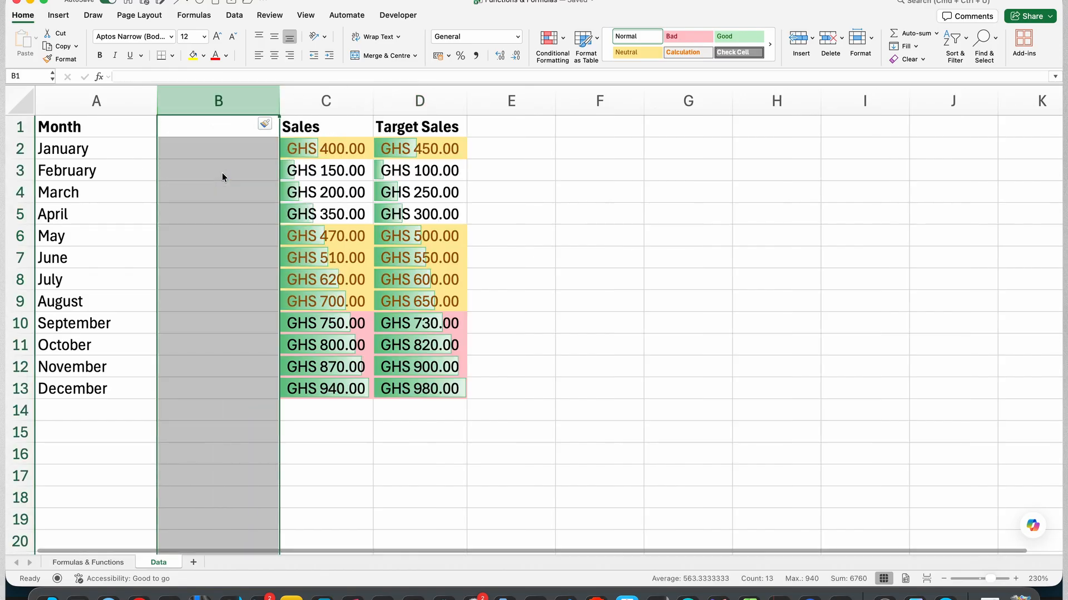
click(345, 422)
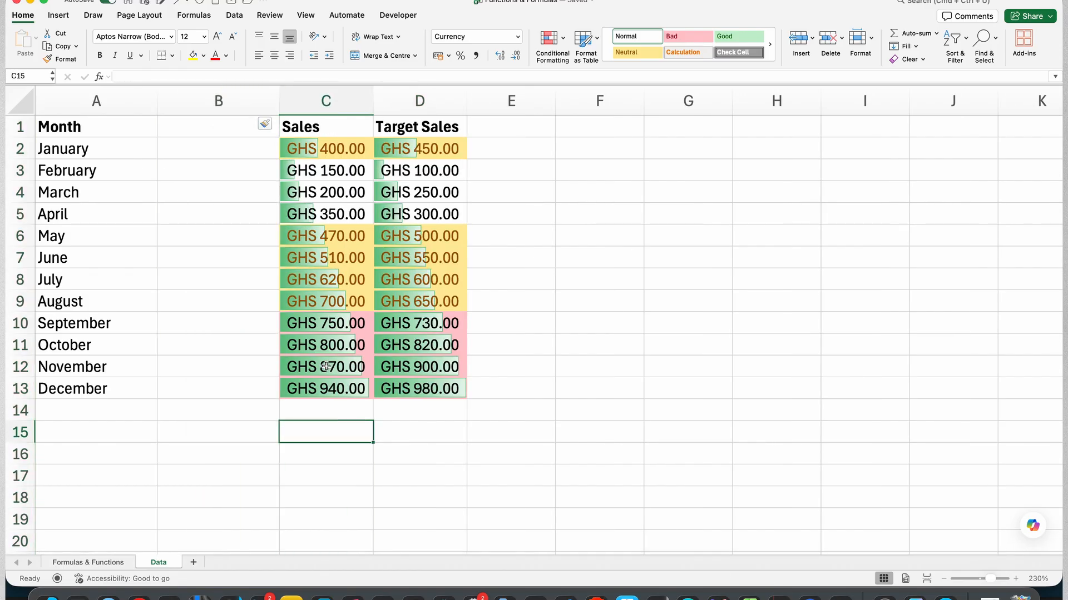
Merge the blank column with the Sales column row by row across B1:C13 using Merge Across.
click(237, 123)
drag(236, 124, 328, 388)
click(415, 56)
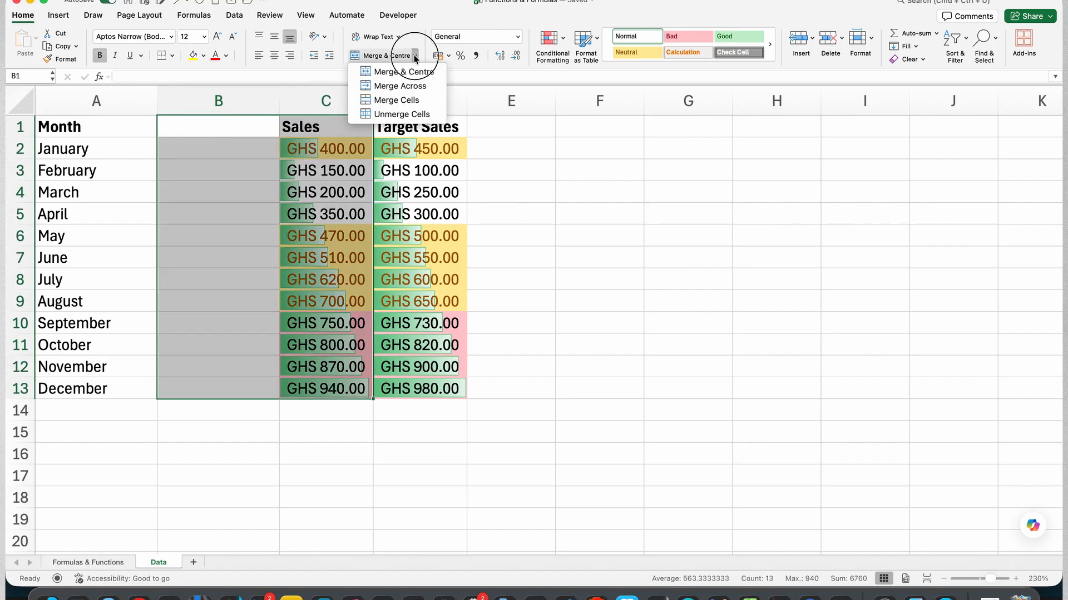
click(403, 86)
click(233, 473)
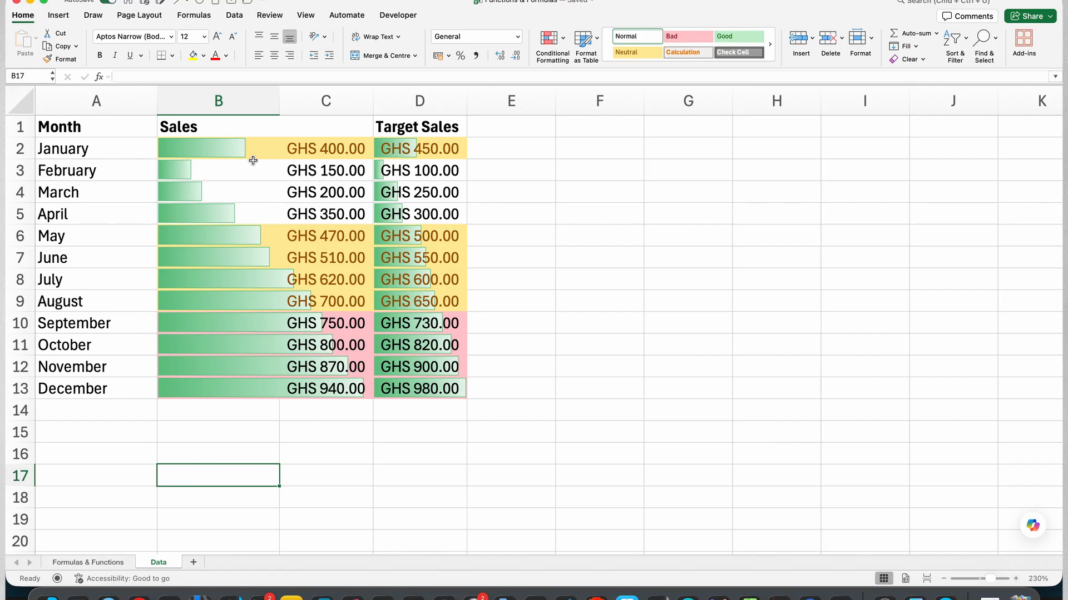
click(227, 151)
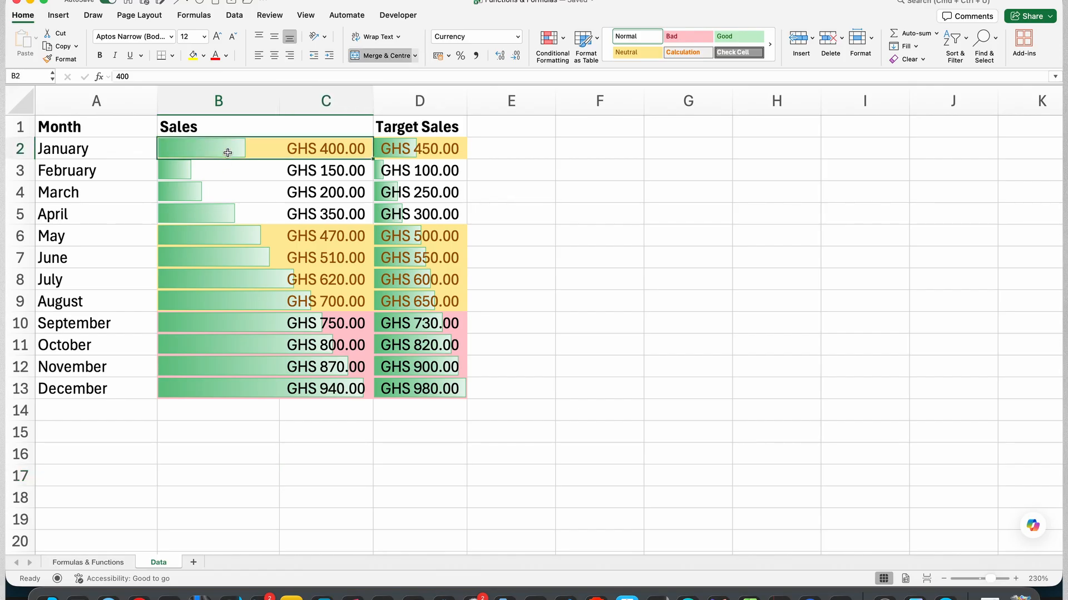
click(221, 188)
click(235, 226)
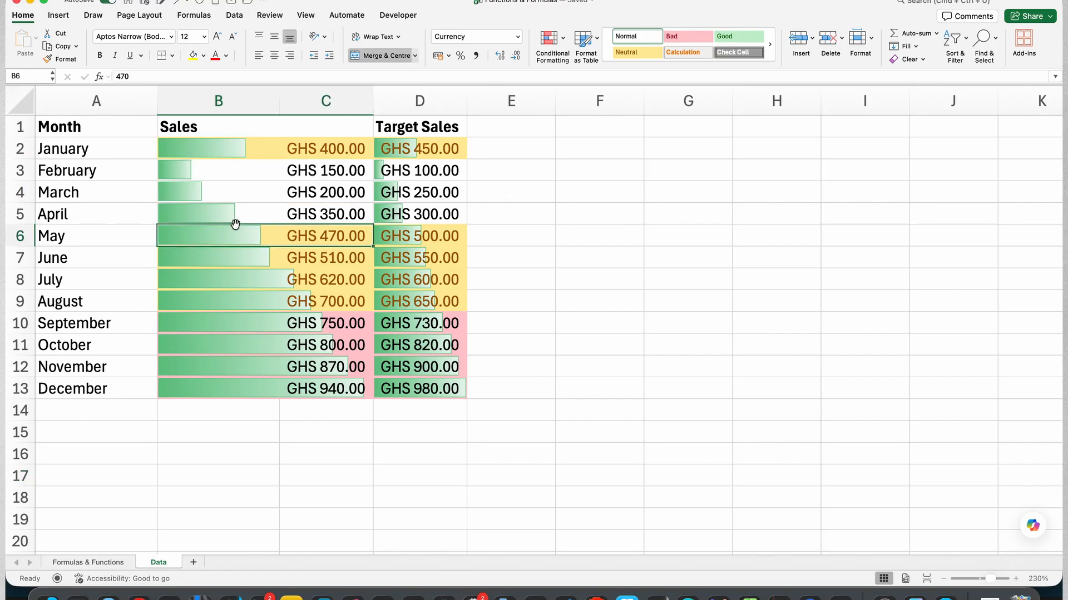
click(353, 209)
click(353, 240)
click(347, 297)
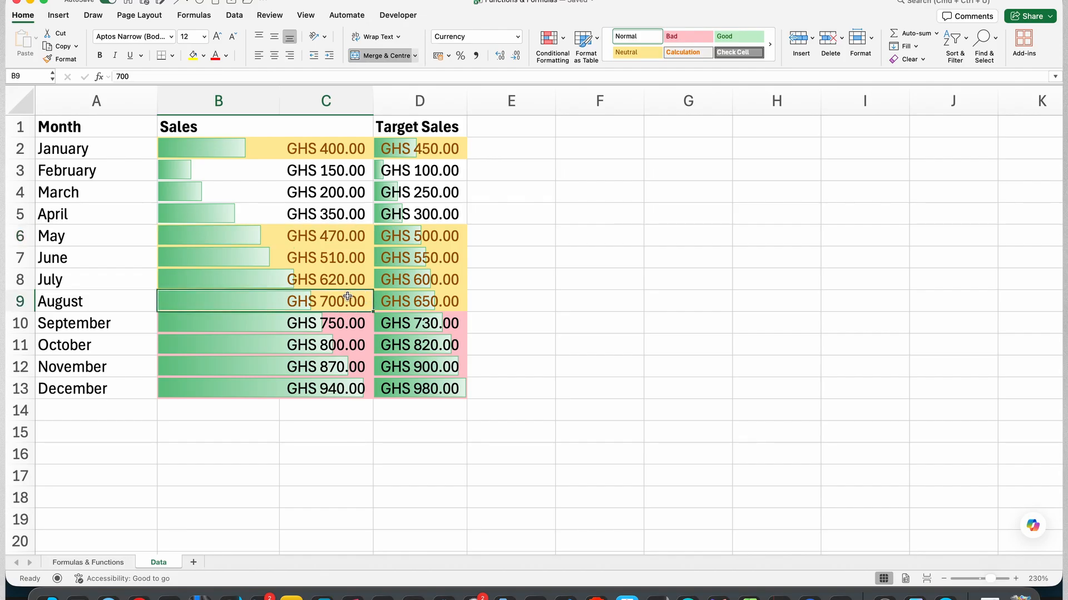
Insert a blank column between the Sales and Target Sales columns.
click(422, 102)
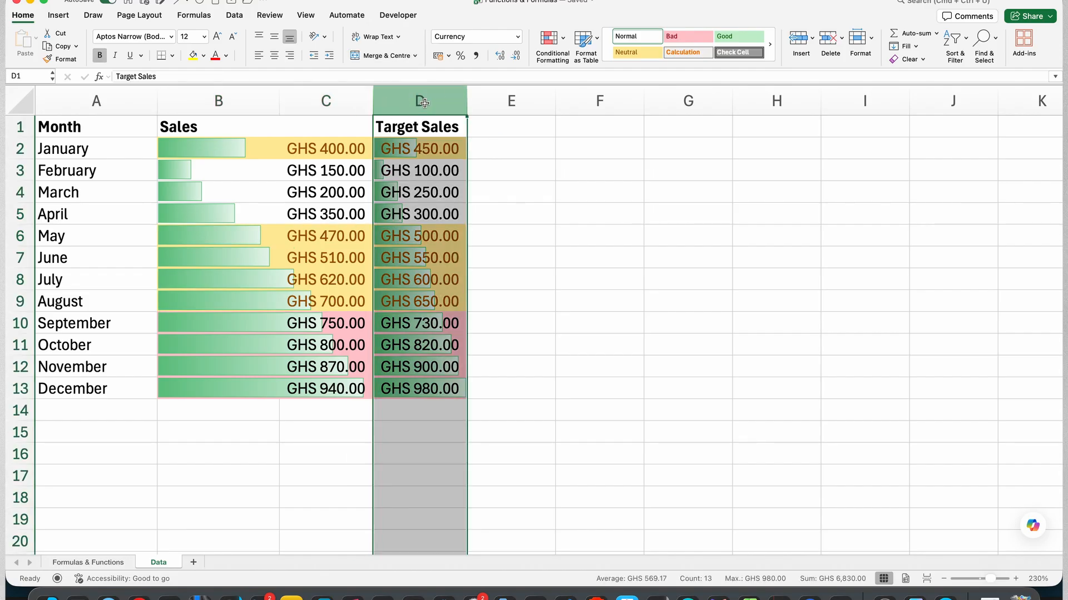
right_click(424, 102)
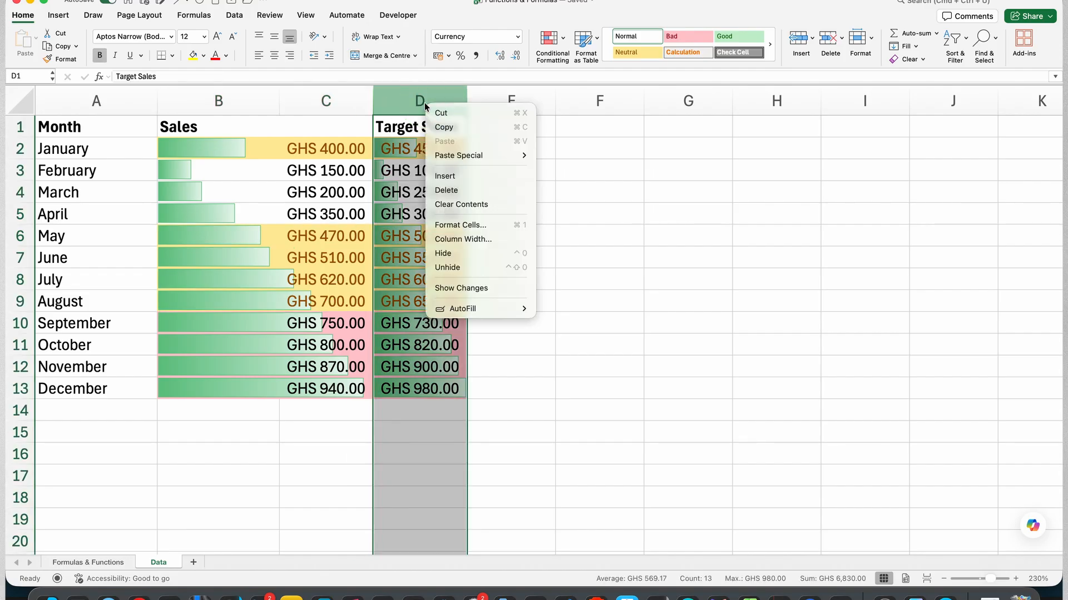
click(446, 177)
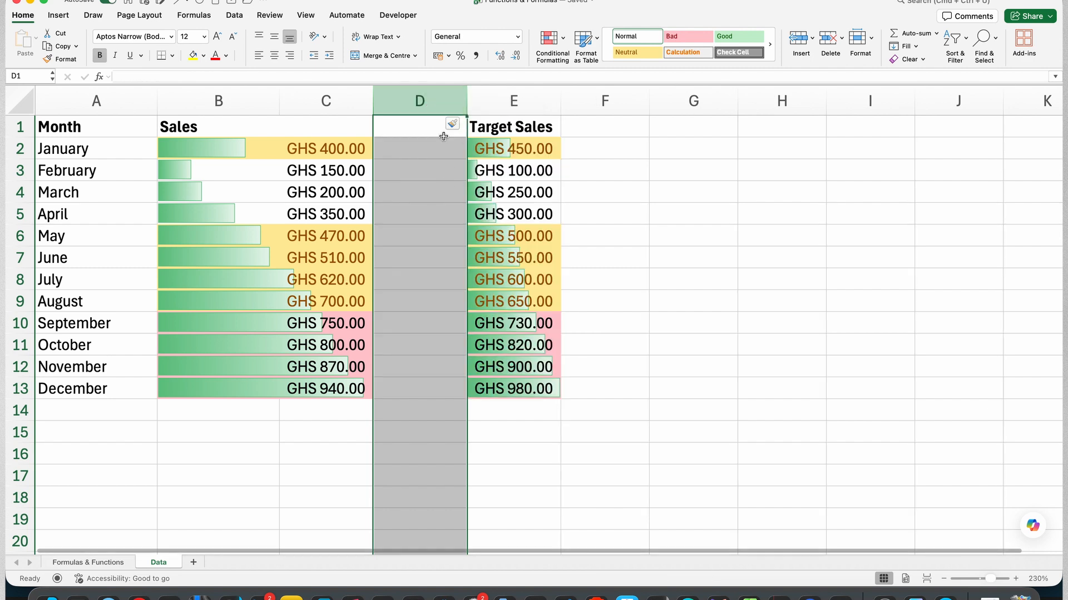
click(508, 100)
click(436, 101)
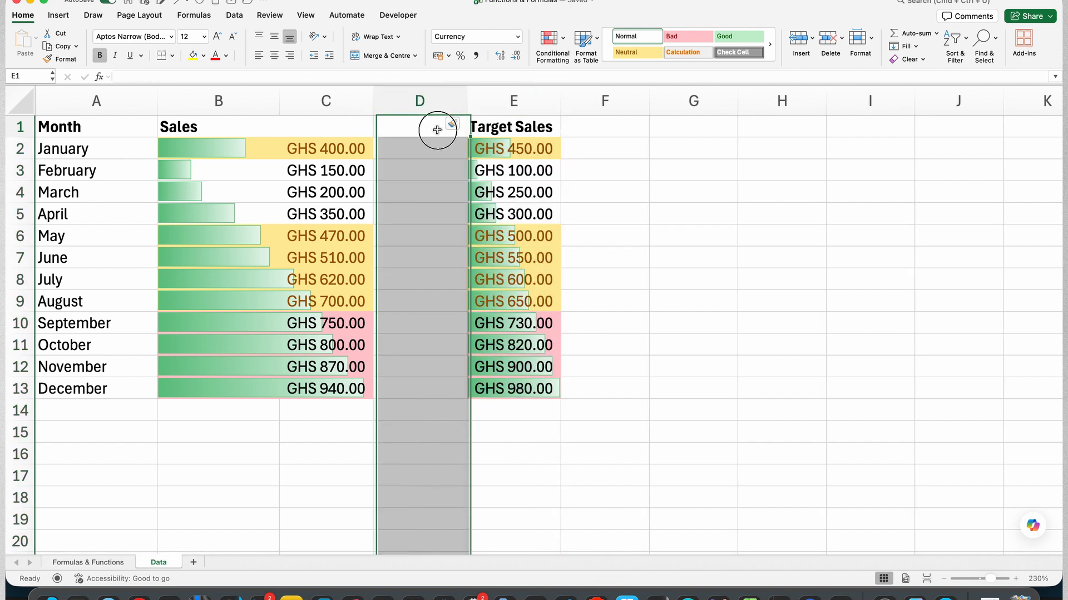
Merge the blank column with the Target Sales column row by row across D1:E13 using Merge Across.
drag(436, 126, 498, 394)
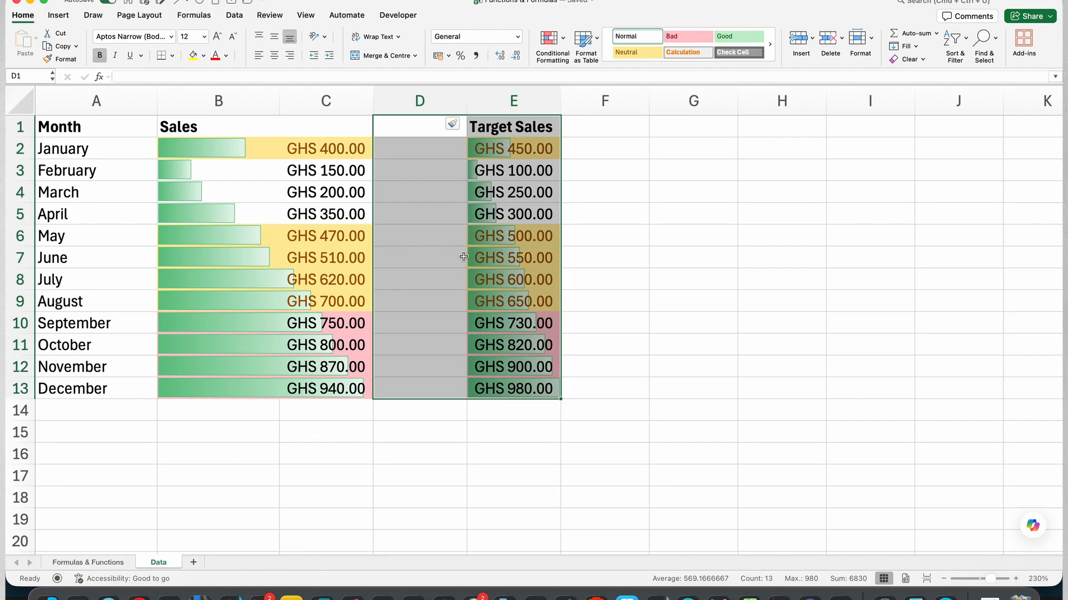
click(414, 56)
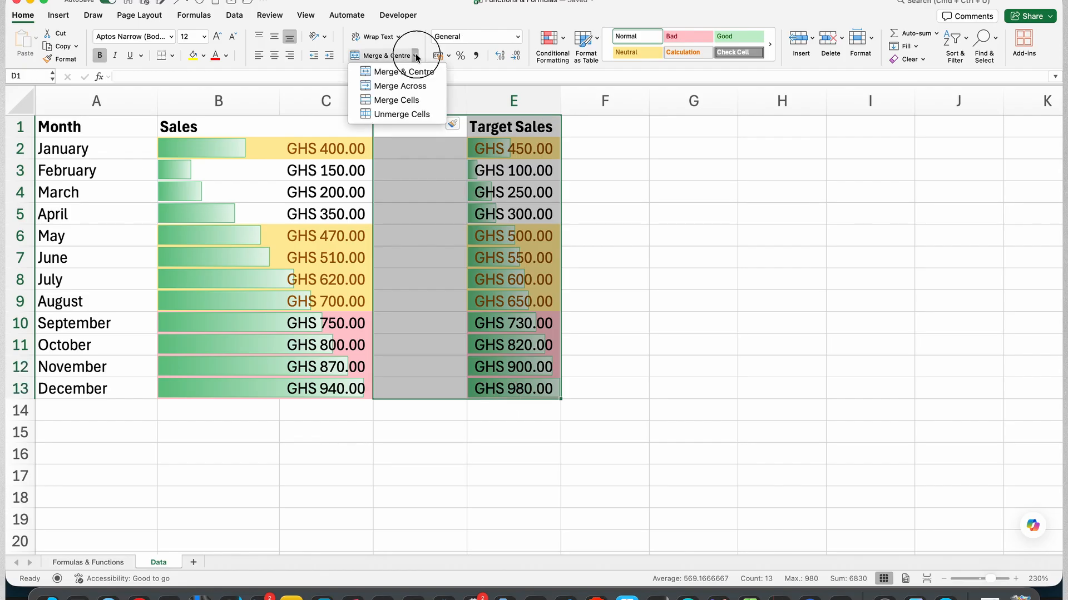
click(411, 86)
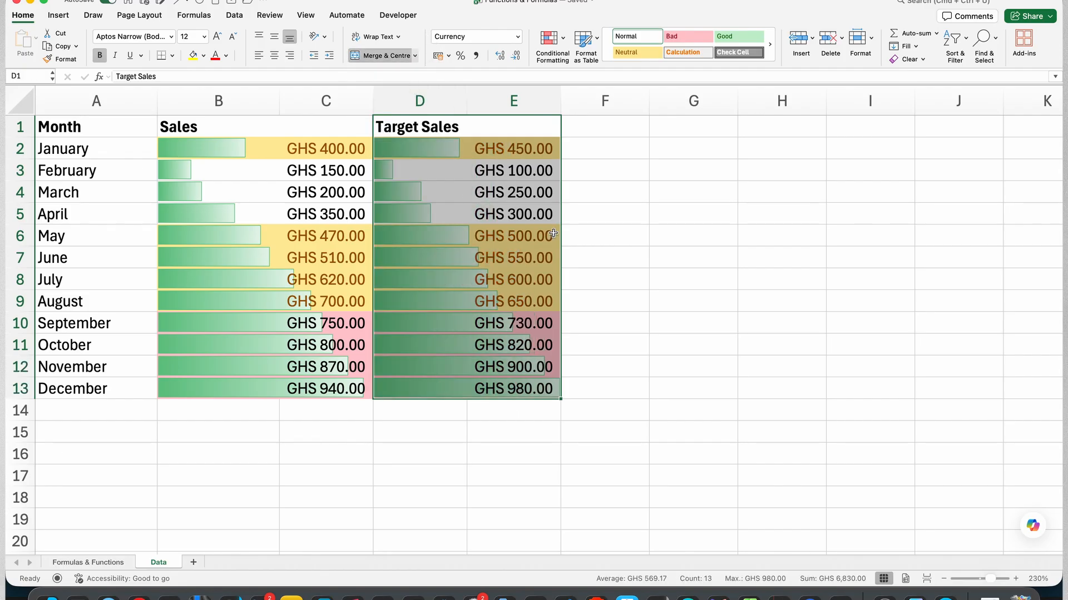
click(613, 225)
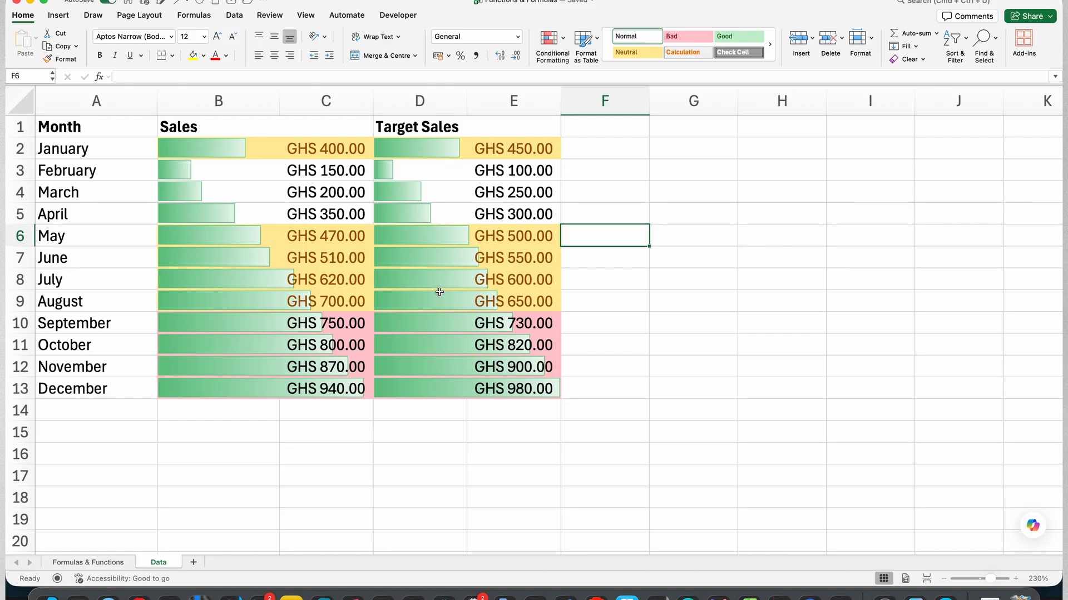
Clear all conditional formatting rules from the selected sales and target sales cells in B2:E13.
click(564, 40)
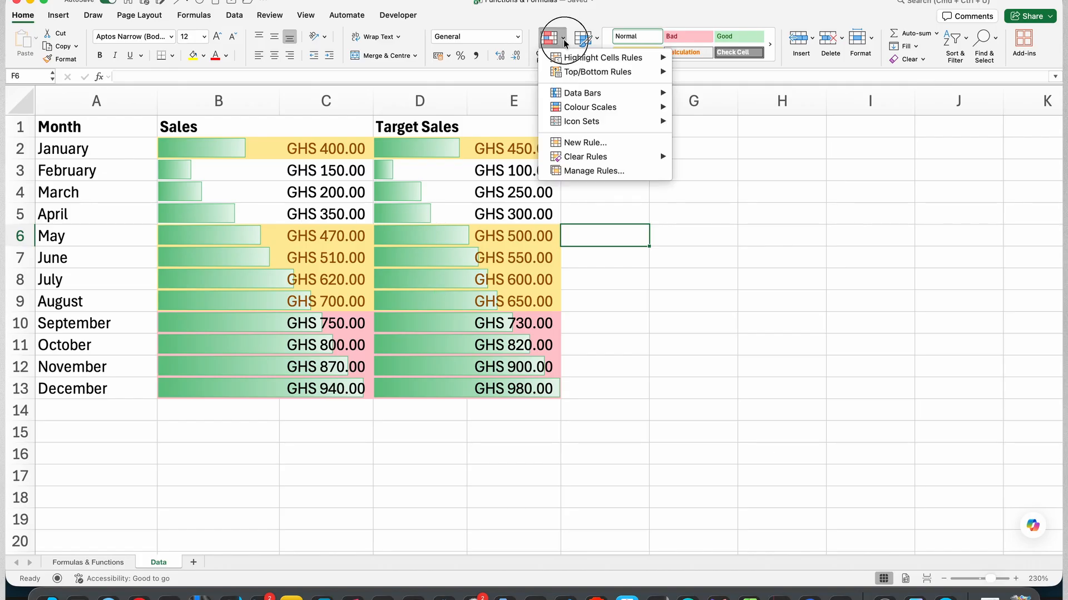
mouse_move(599, 110)
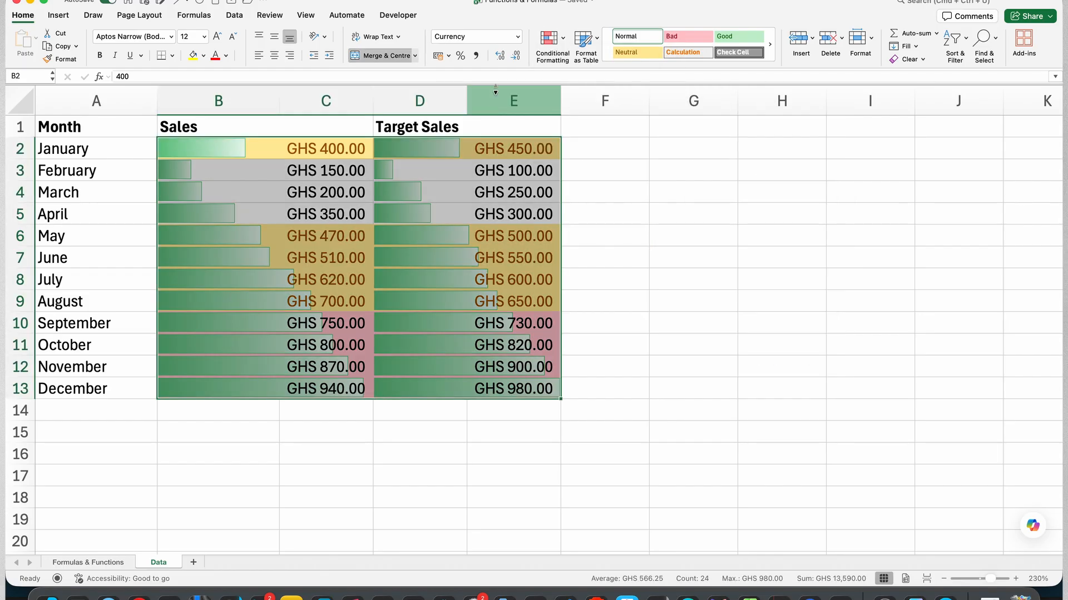
click(561, 37)
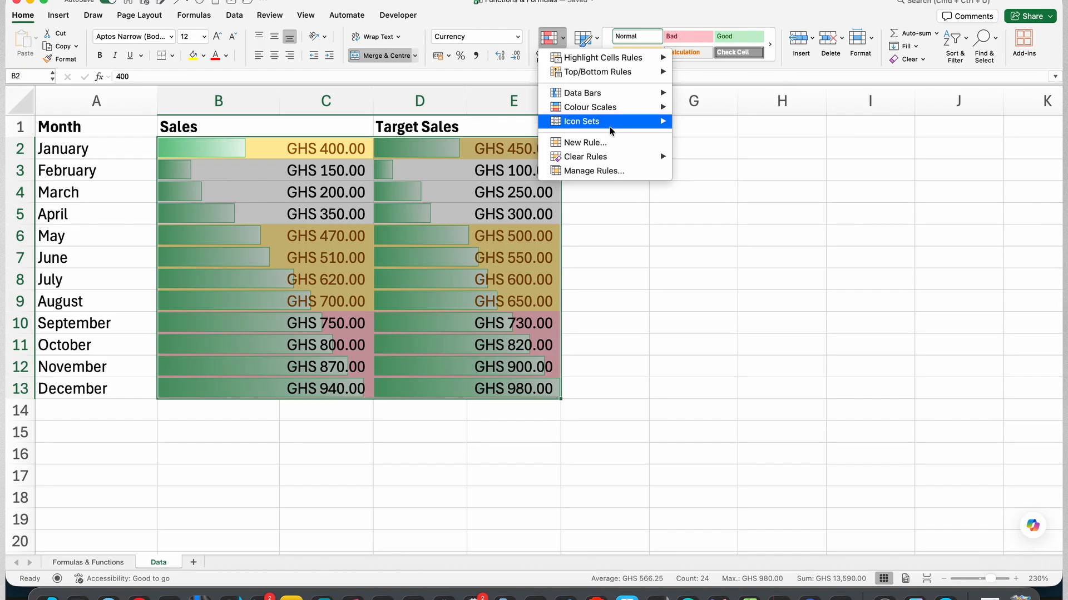
mouse_move(599, 158)
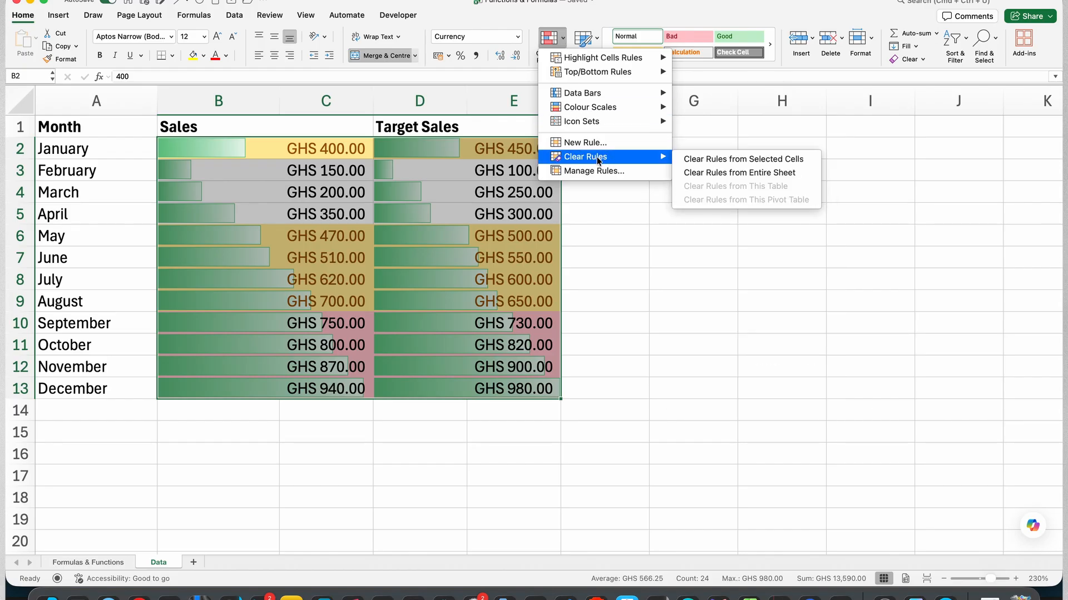
click(720, 161)
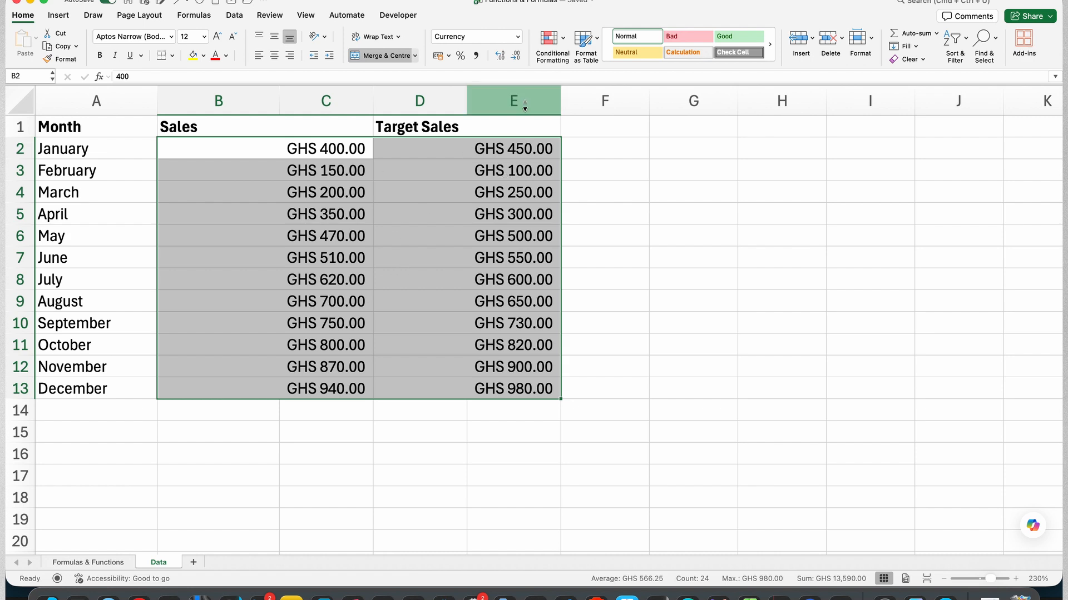
Apply the indicator icon set with circled check, exclamation mark and cross symbols to the values in B2:E13.
click(563, 39)
mouse_move(645, 125)
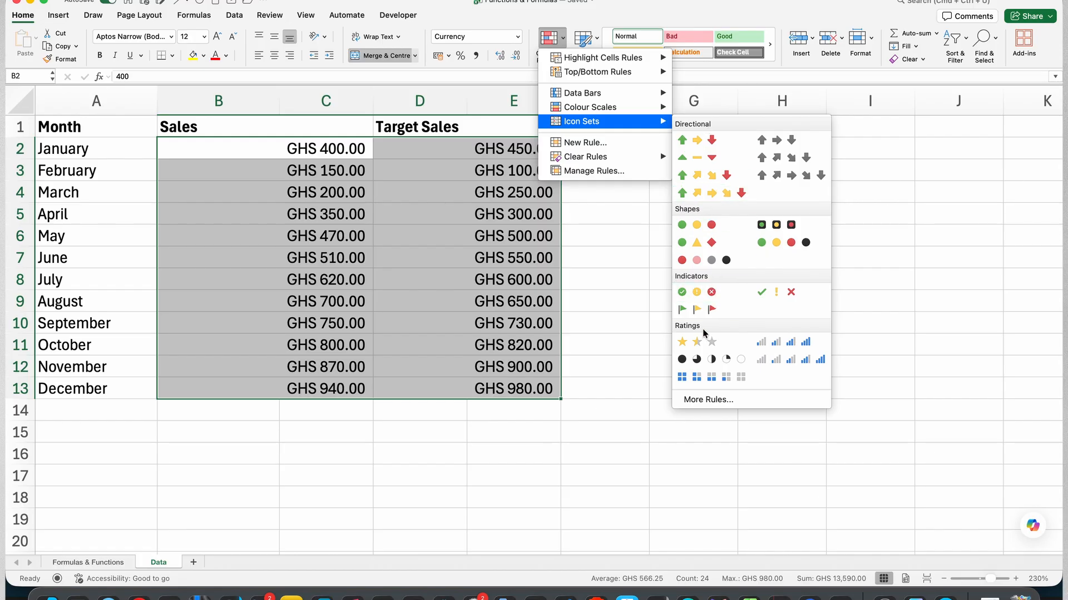
click(726, 293)
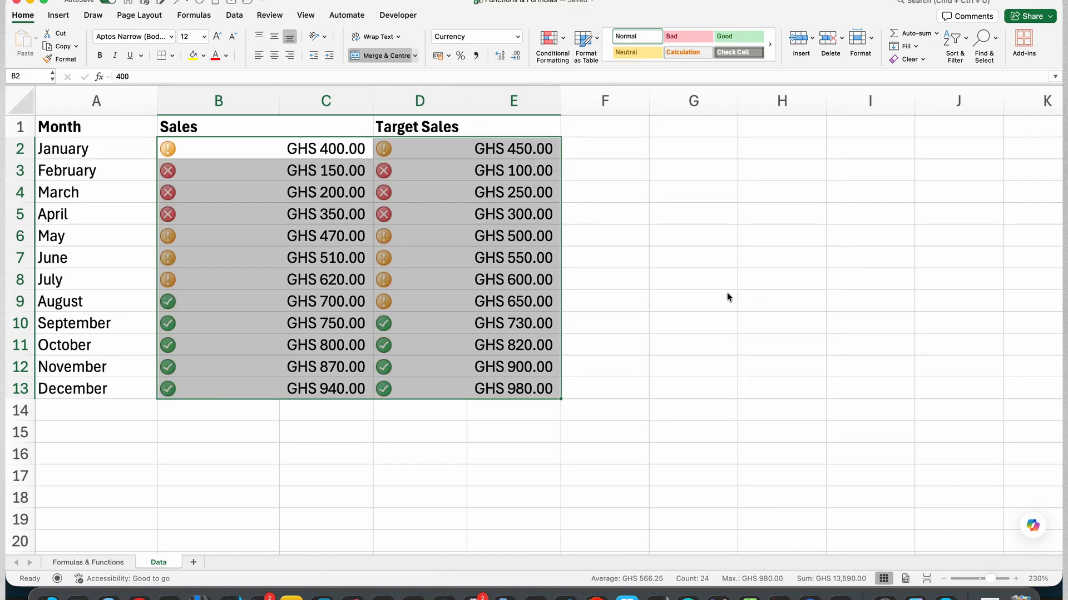
Start a custom icon set formatting rule for the sales and target sales values in B2:E13, keeping the green circle as first icon.
click(422, 212)
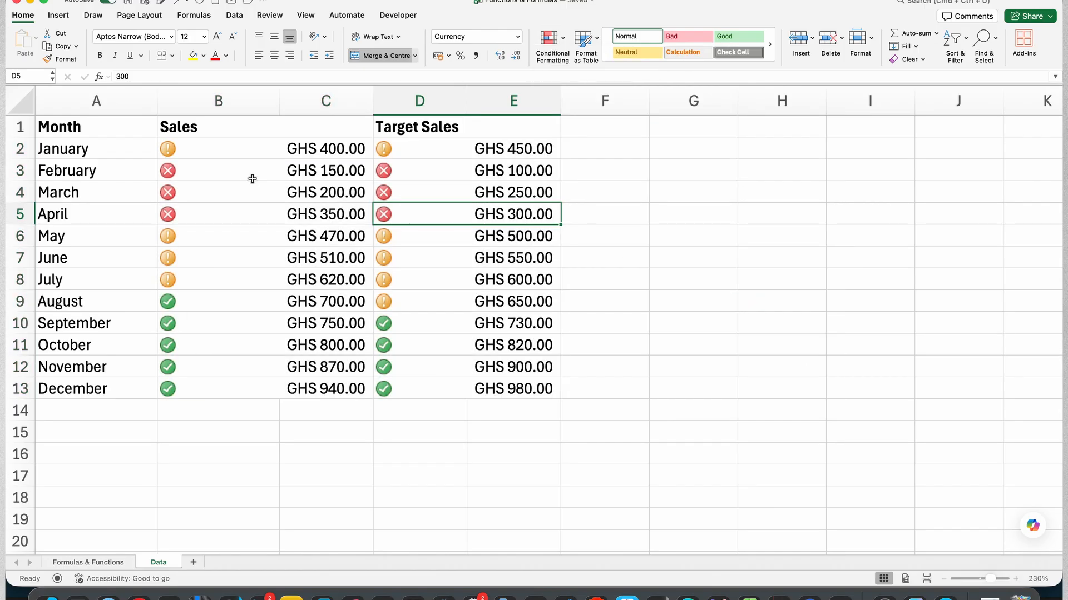
click(197, 153)
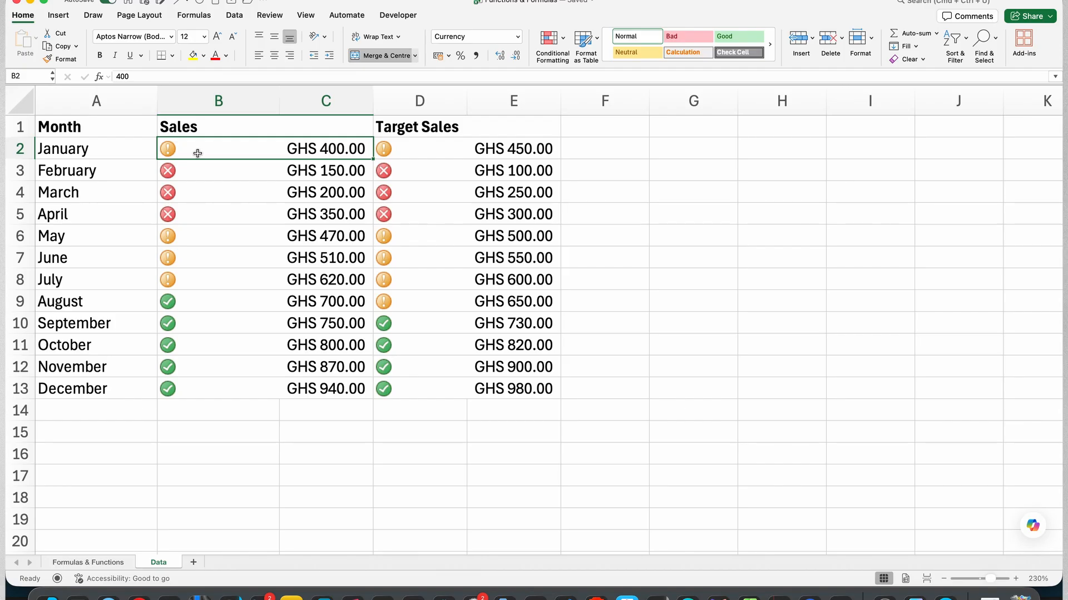
drag(197, 154, 412, 387)
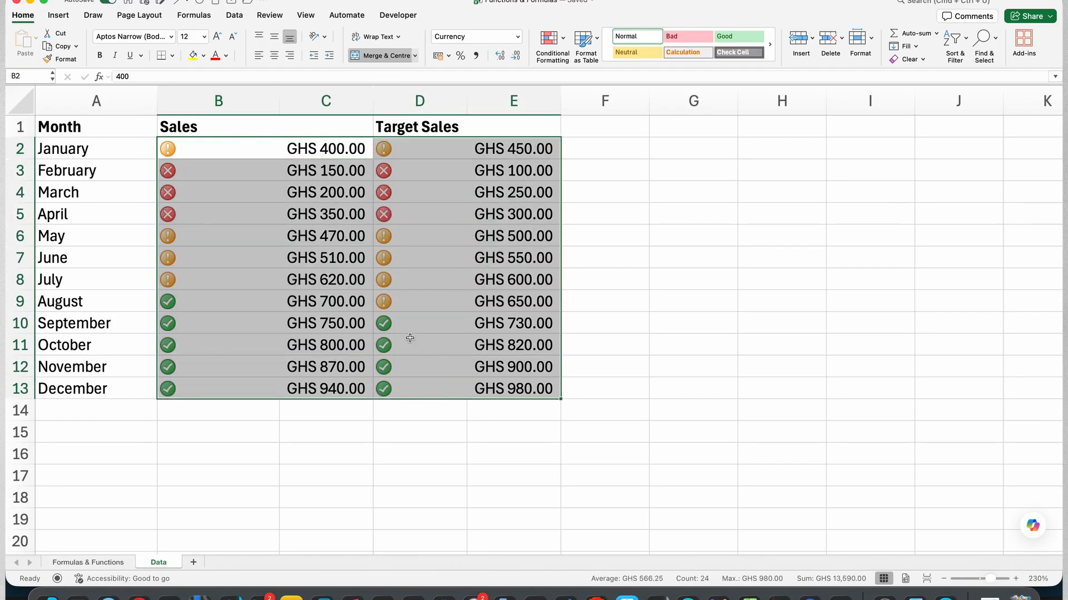
click(562, 41)
mouse_move(606, 123)
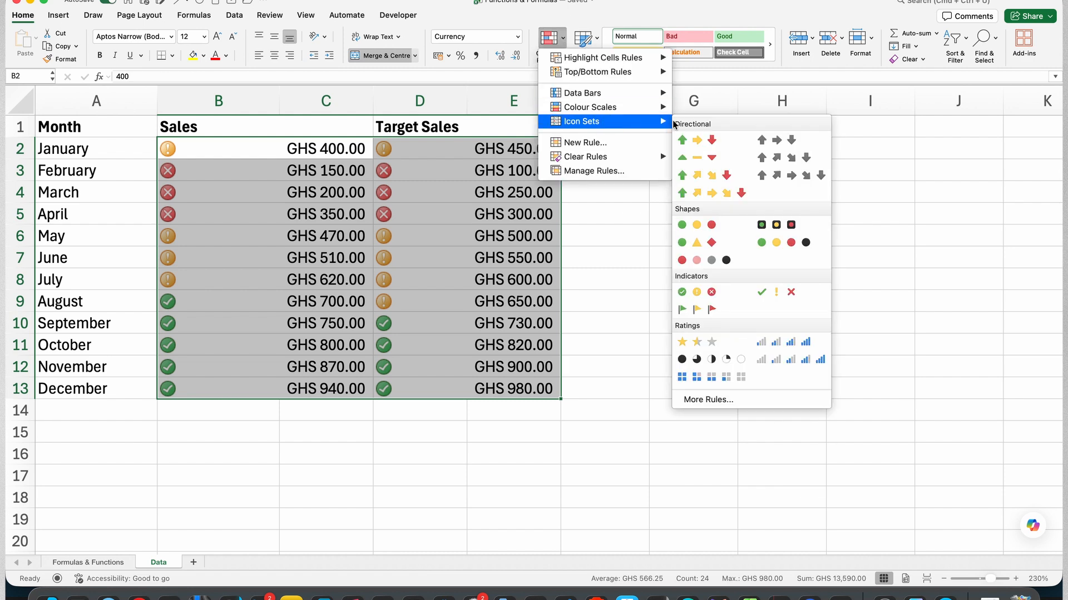
click(714, 403)
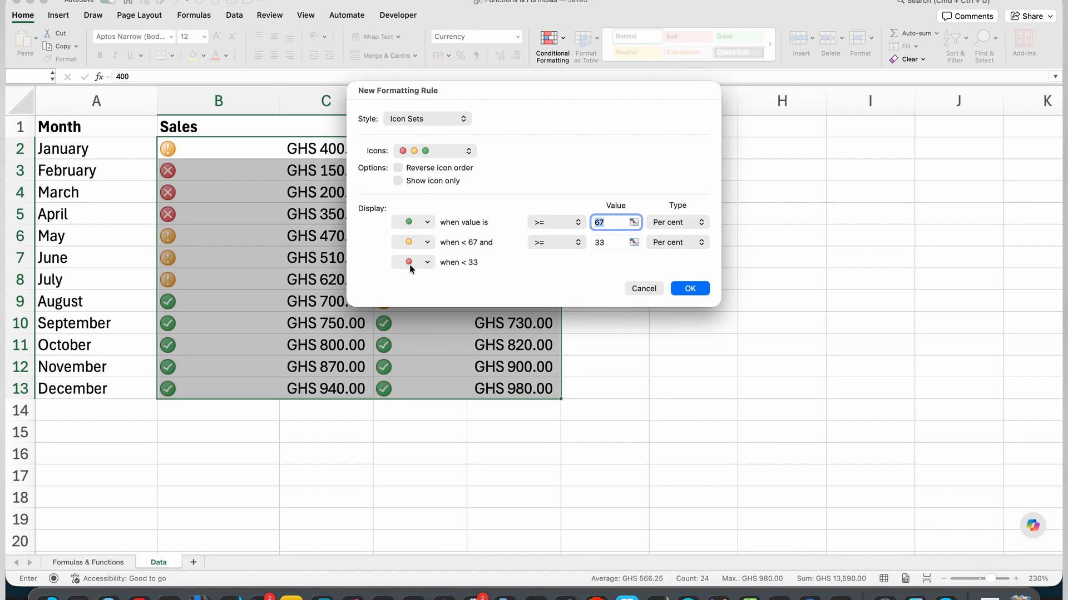
click(427, 223)
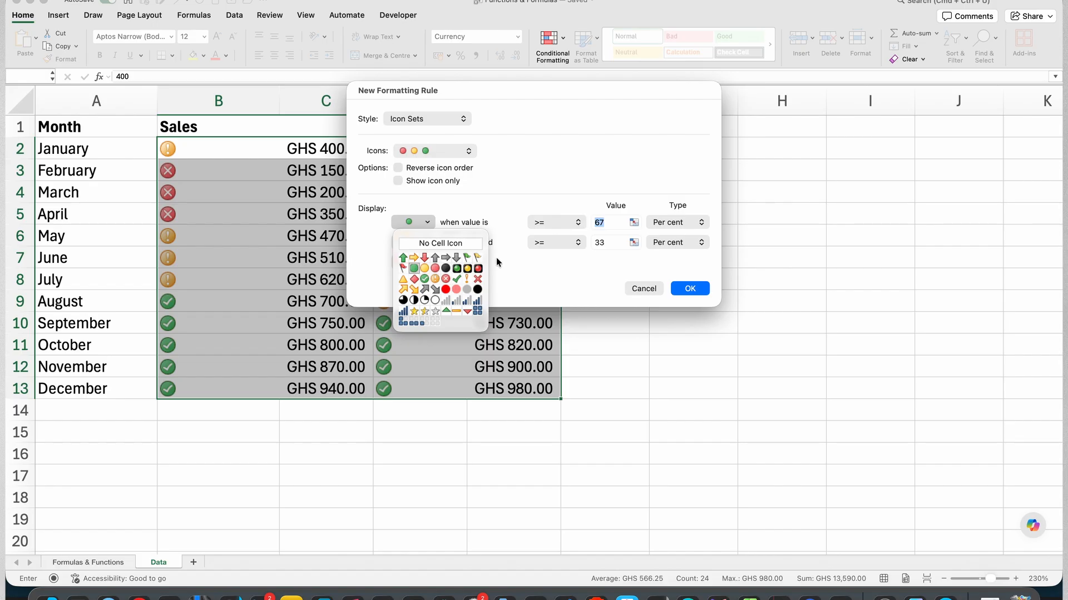
click(523, 262)
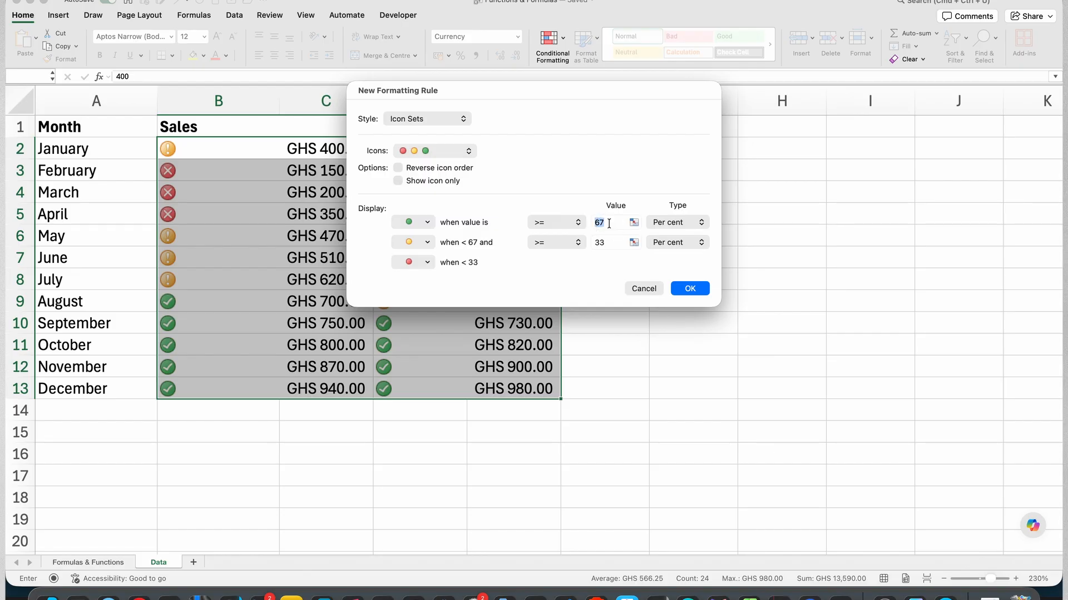
Set the green circle's threshold to 200 and choose the red circled cross as the middle band's icon.
text(200)
click(425, 243)
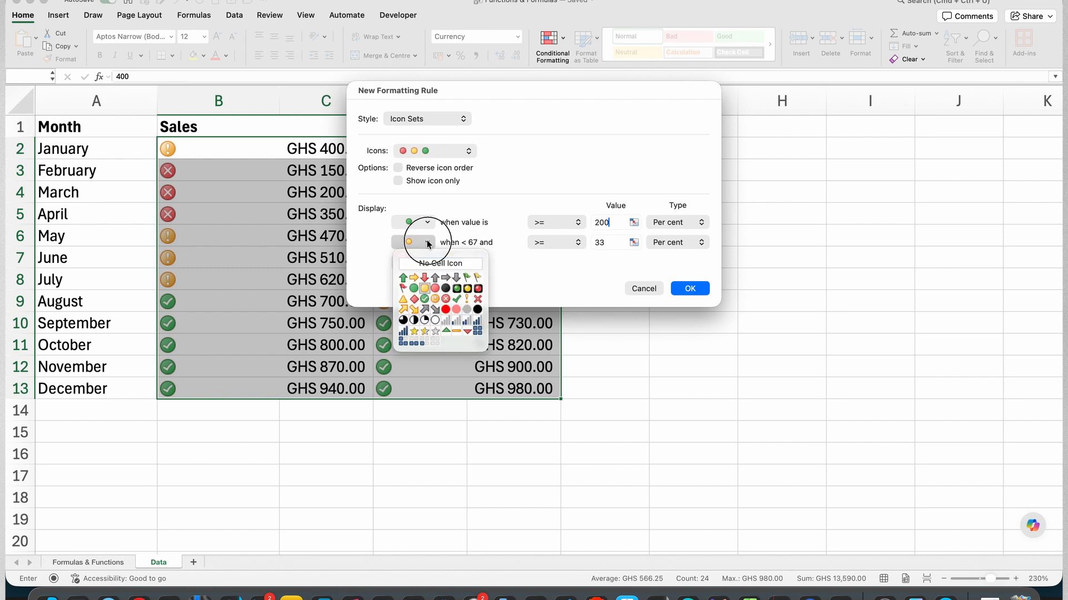
click(446, 298)
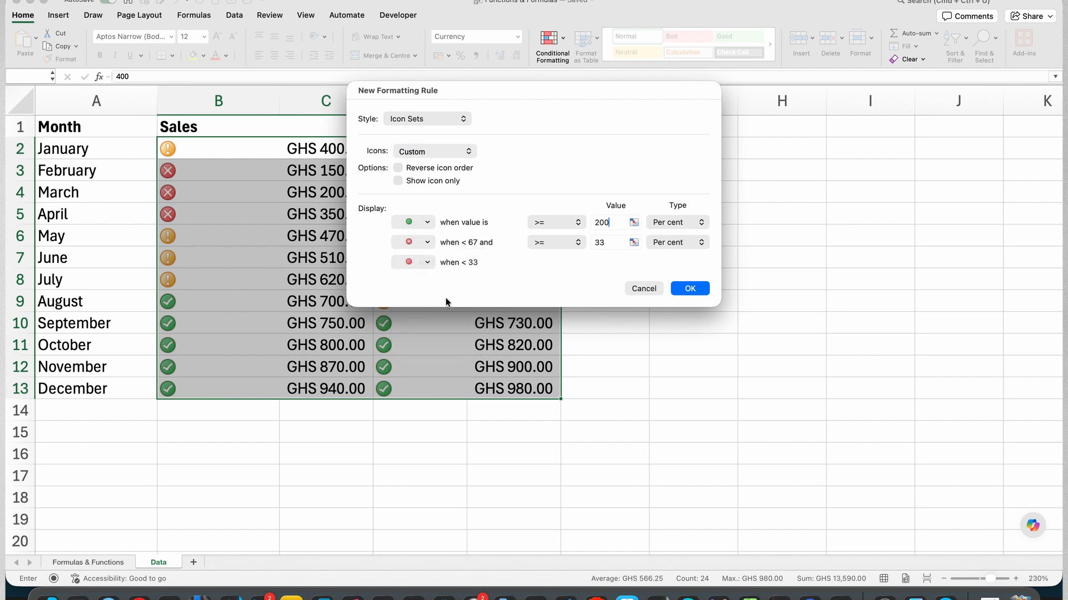
Set the middle band's threshold to 150 and choose the yellow exclamation mark as the lowest band's icon.
double_click(605, 242)
text(150)
click(415, 262)
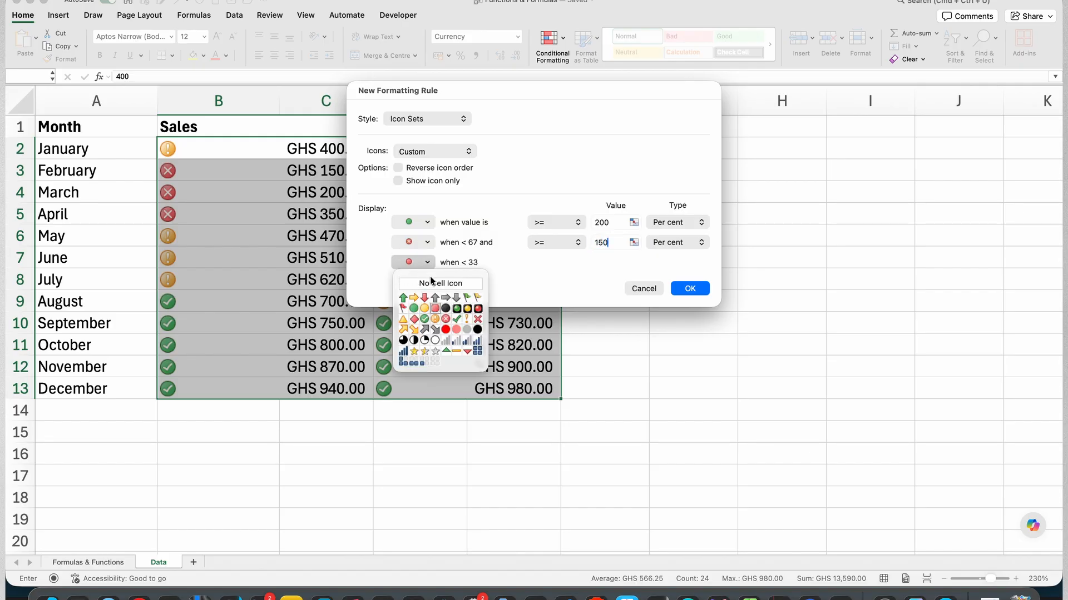
click(467, 318)
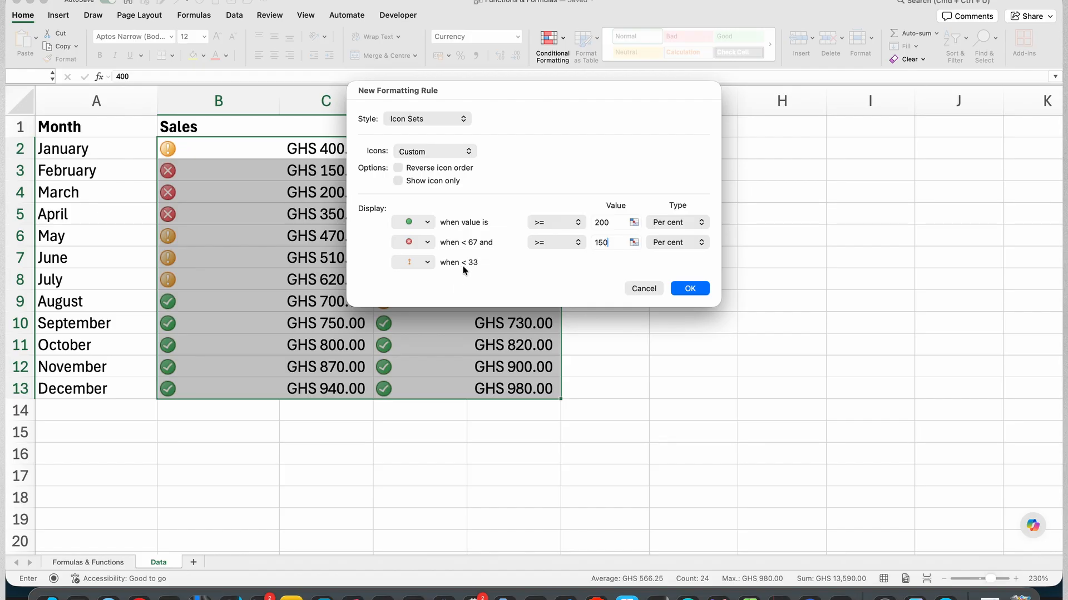
click(603, 260)
Change the type of both icon thresholds to Number.
click(698, 222)
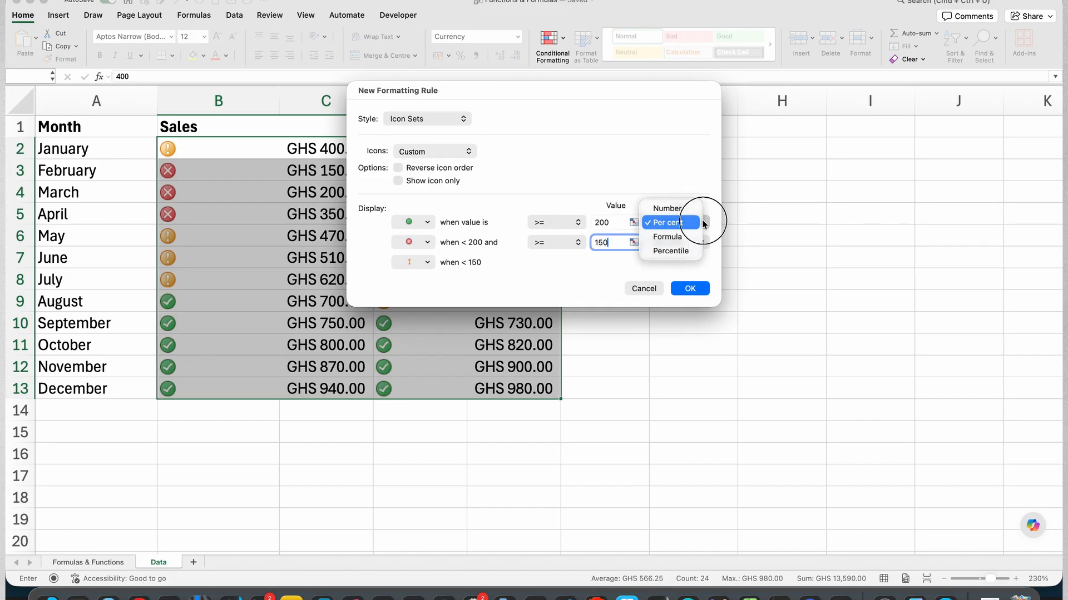
click(680, 209)
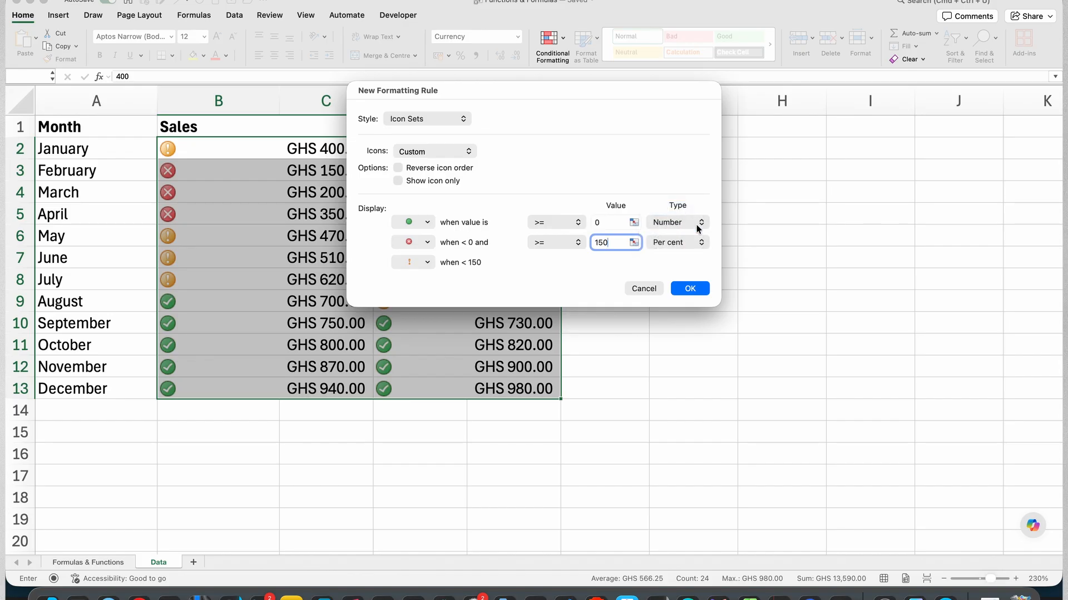
click(699, 243)
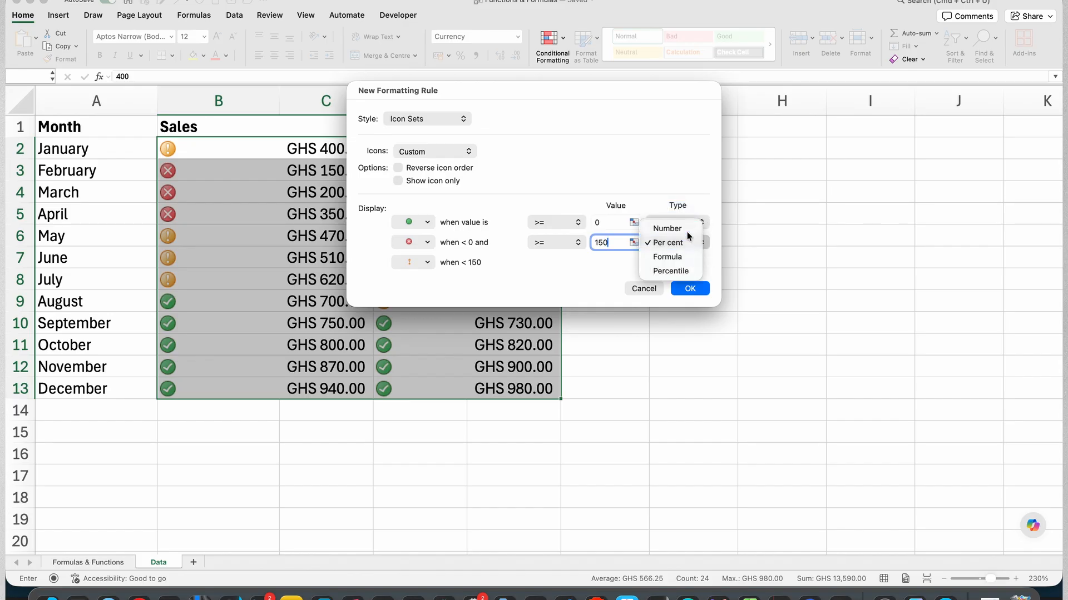
click(686, 230)
Enter 200 as the green circle's number threshold and 150 as the red cross's, and apply the rule to B2:E13.
click(607, 223)
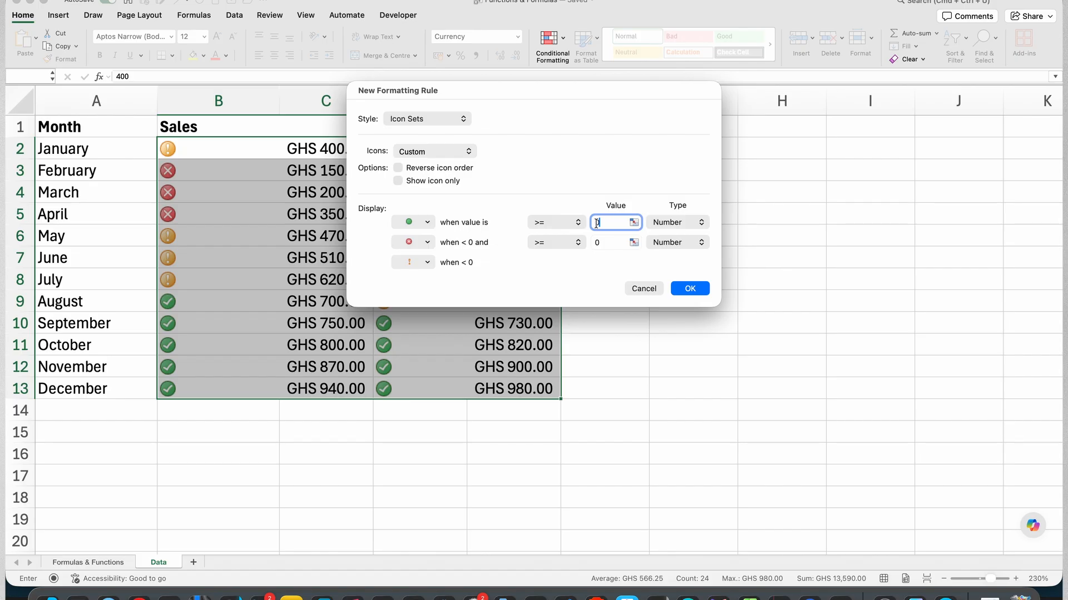
click(597, 223)
text(200)
click(596, 242)
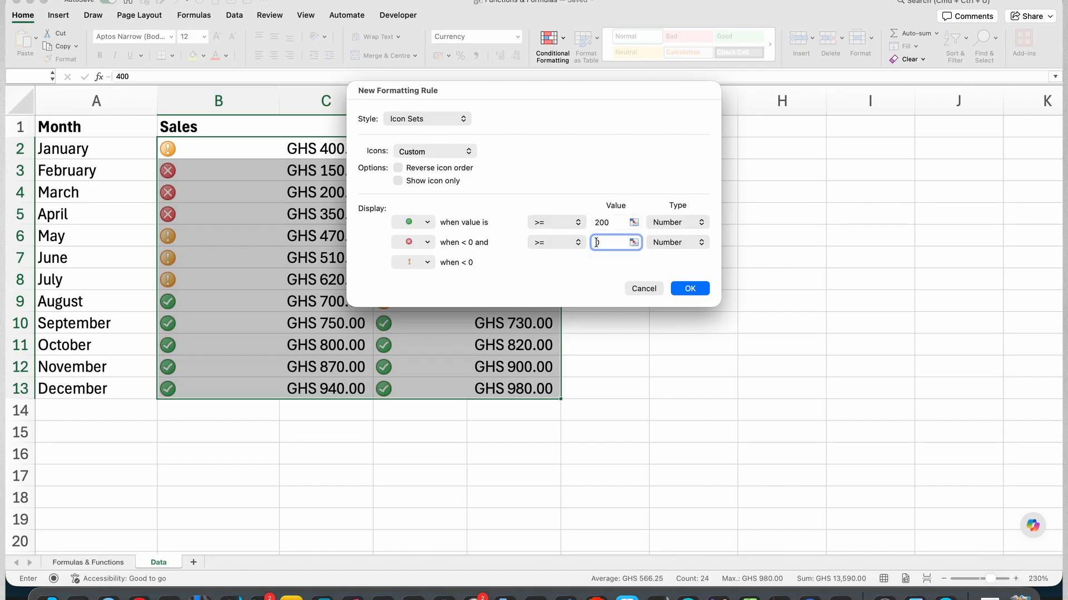
text(15)
key(Right)
click(690, 288)
click(605, 236)
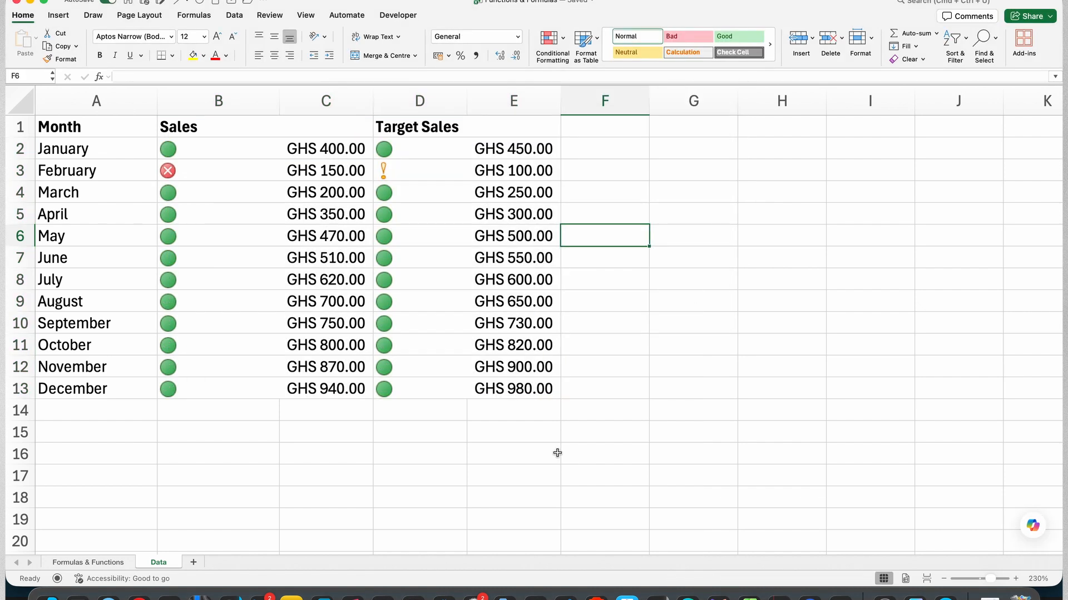